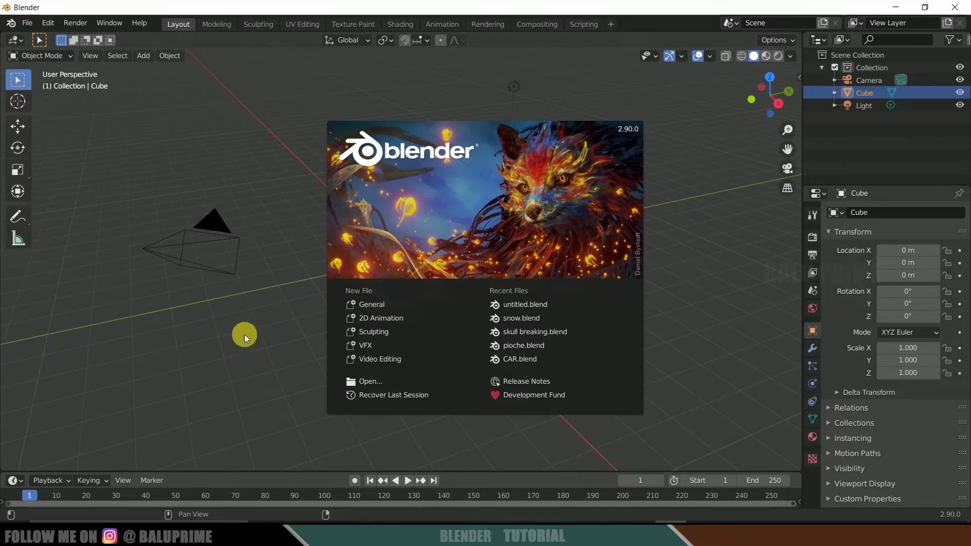
# Step: Dismiss the splash screen and delete the default camera, cube and light from the scene
pyautogui.click(268, 344)
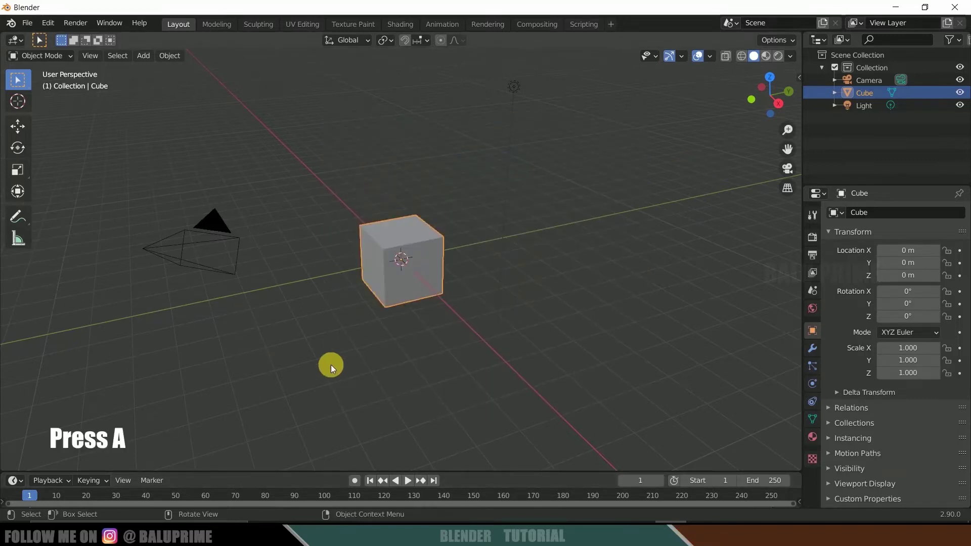
pyautogui.press('a')
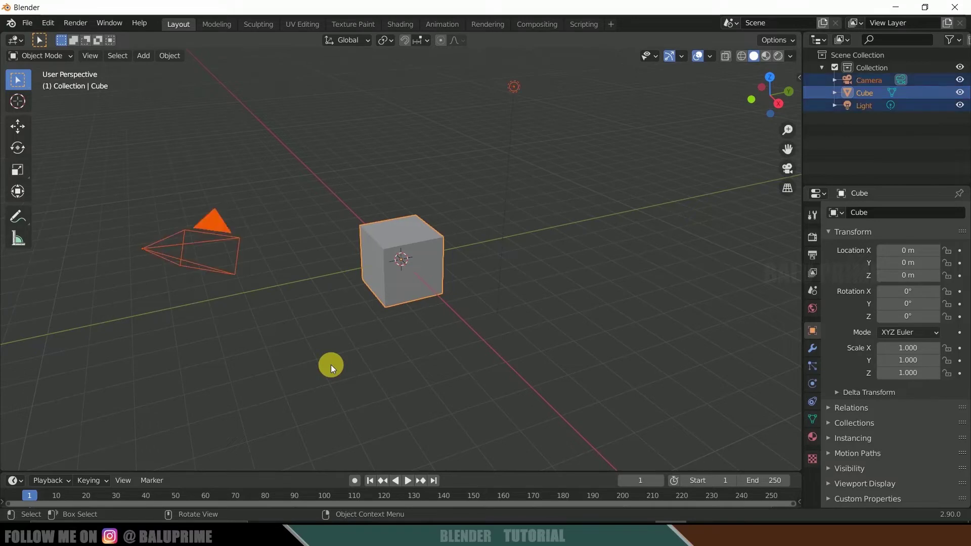
pyautogui.press('Delete')
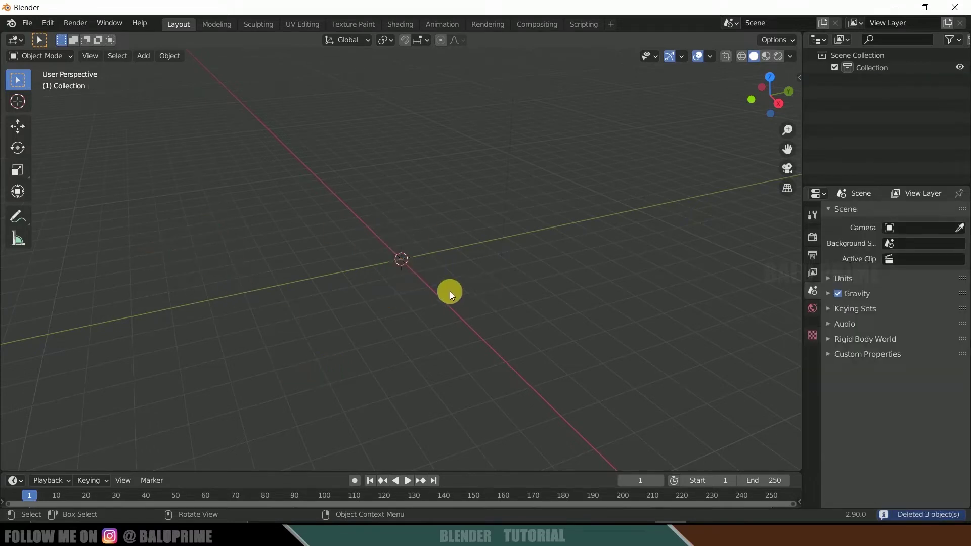
# Step: Add a plane mesh and scale it up uniformly to about 10.845
pyautogui.click(143, 57)
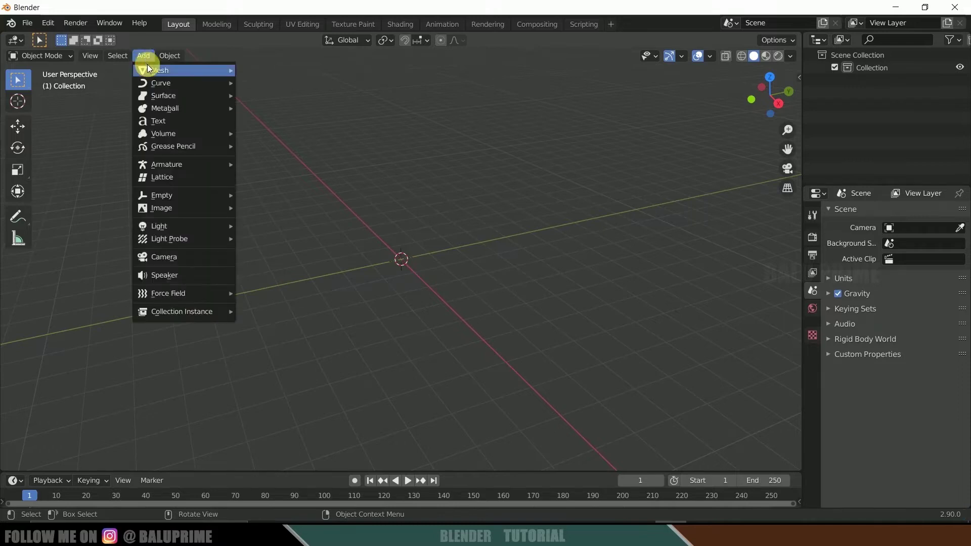
pyautogui.moveTo(148, 67)
pyautogui.click(266, 69)
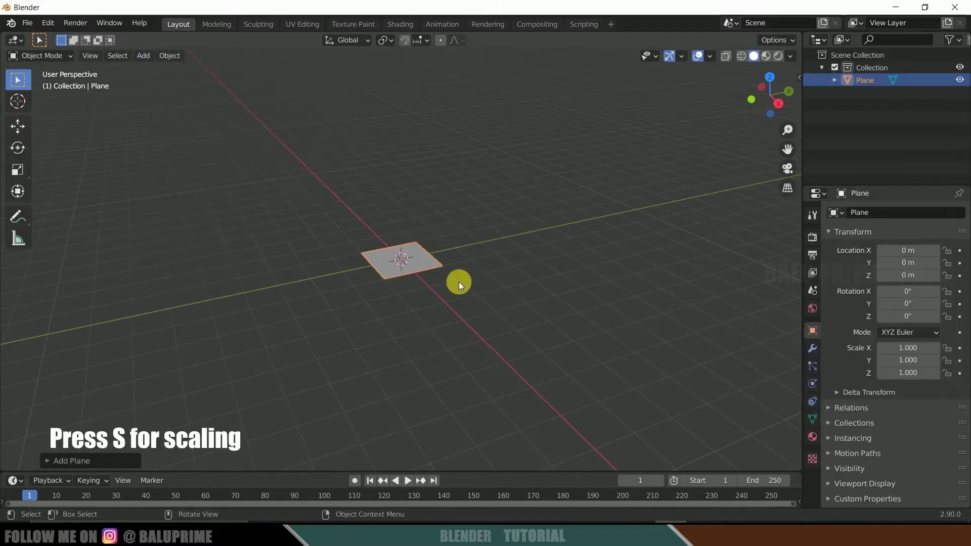
pyautogui.press('s')
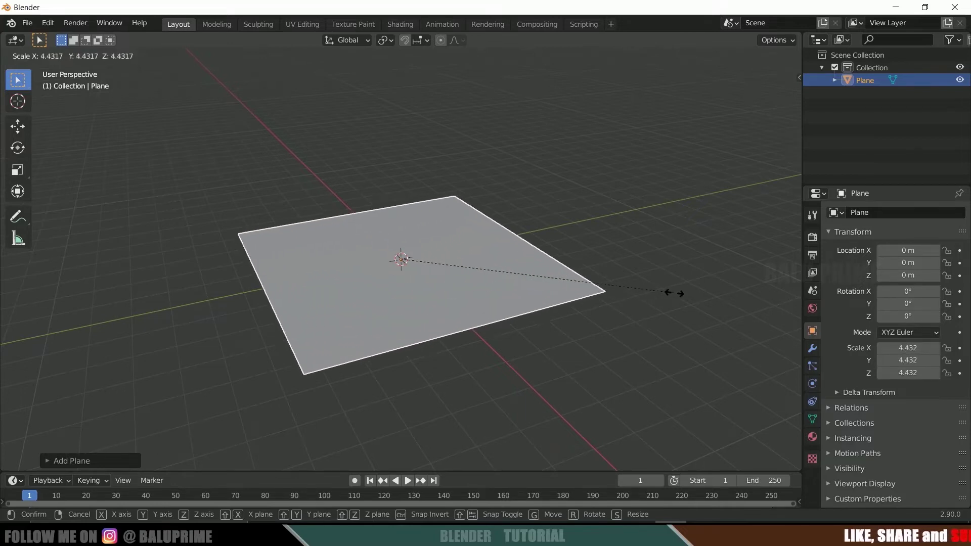
pyautogui.click(272, 292)
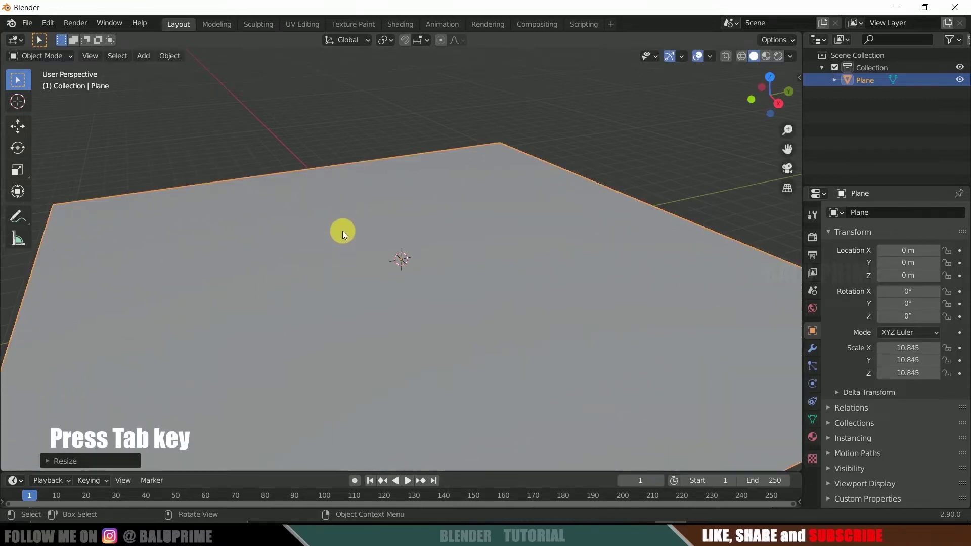
# Step: Subdivide the whole plane eight times in Edit Mode, then return to Object Mode
pyautogui.press('Tab')
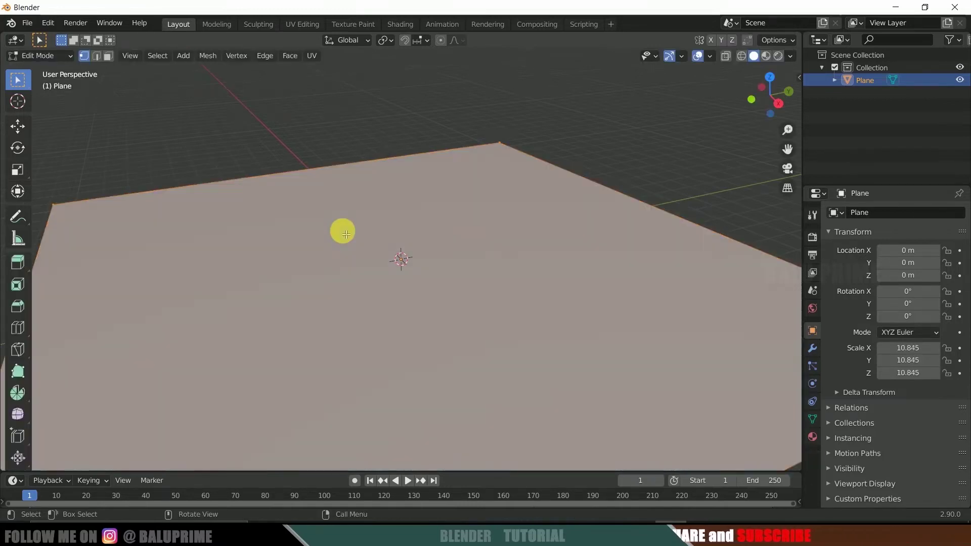
pyautogui.rightClick(379, 201)
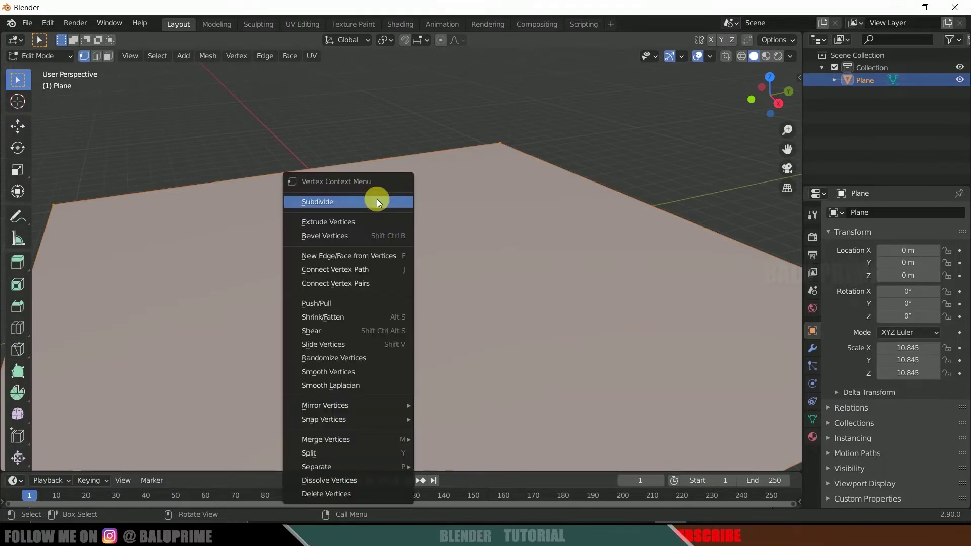
pyautogui.click(377, 200)
pyautogui.rightClick(377, 200)
pyautogui.click(377, 199)
pyautogui.rightClick(377, 200)
pyautogui.click(377, 199)
pyautogui.rightClick(377, 199)
pyautogui.click(377, 198)
pyautogui.rightClick(377, 199)
pyautogui.click(378, 199)
pyautogui.rightClick(377, 198)
pyautogui.click(377, 199)
pyautogui.rightClick(377, 199)
pyautogui.click(378, 199)
pyautogui.rightClick(377, 199)
pyautogui.click(377, 199)
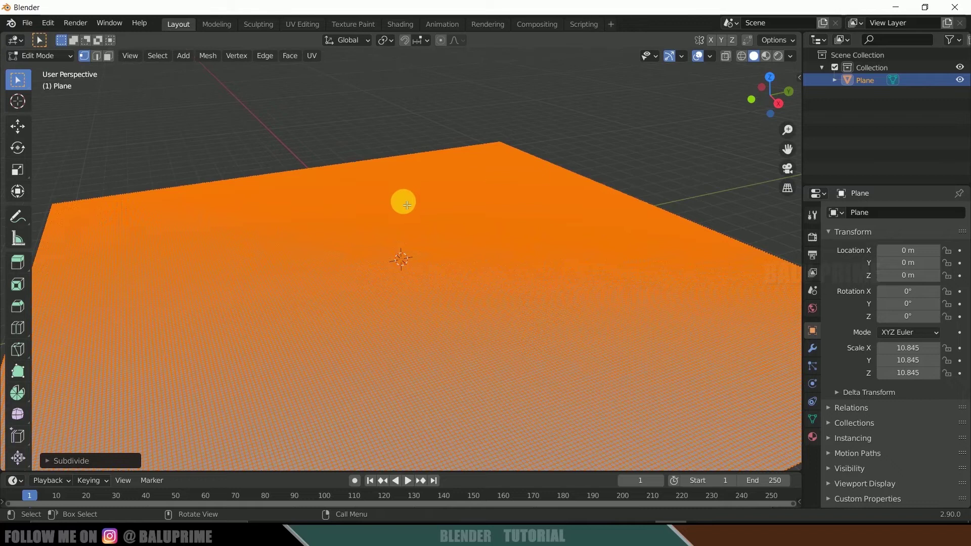
pyautogui.press('Tab')
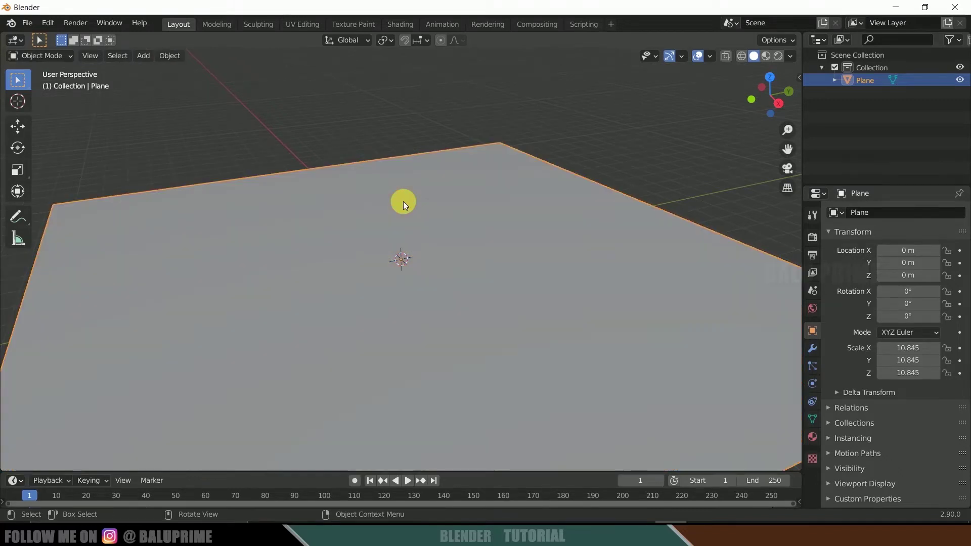
pyautogui.scroll(-3, 403, 202)
pyautogui.moveTo(442, 232); pyautogui.dragTo(438, 232, button='middle')
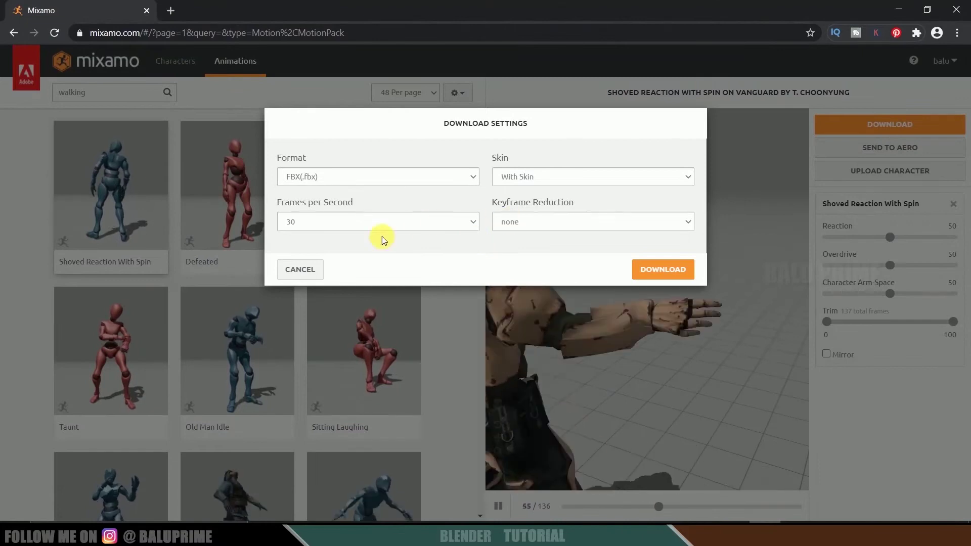
# Step: Switch to Mixamo, look through the character library and select the Shoved Reaction With Spin animation
pyautogui.click(295, 268)
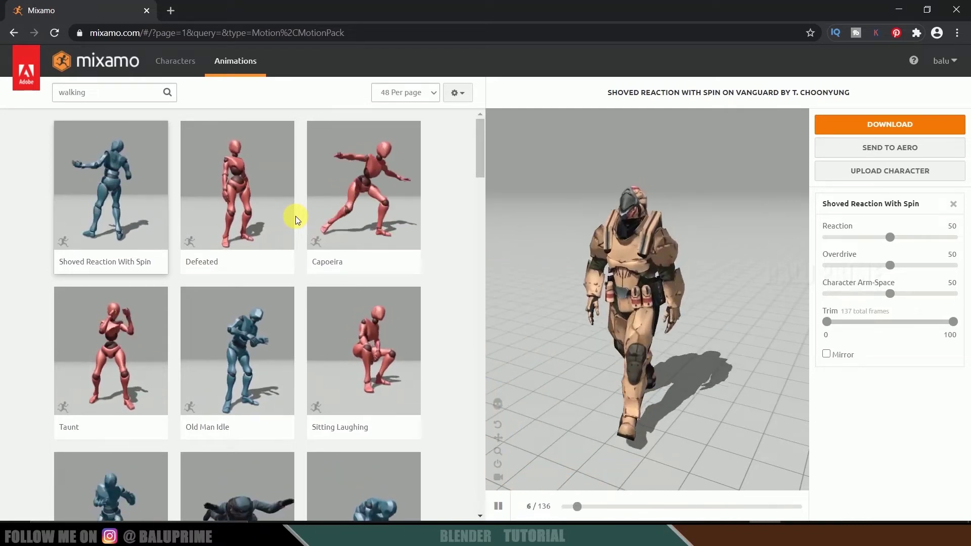
pyautogui.click(174, 61)
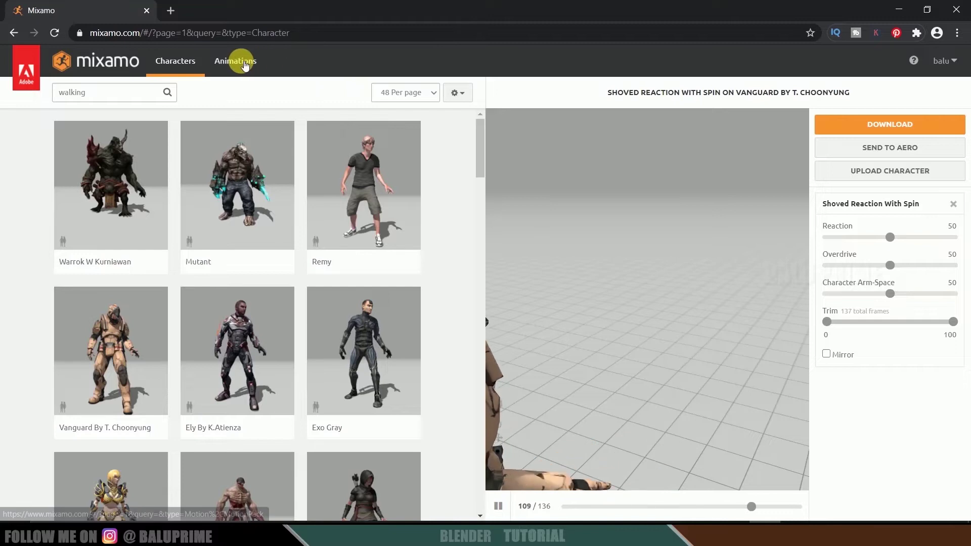
pyautogui.click(243, 62)
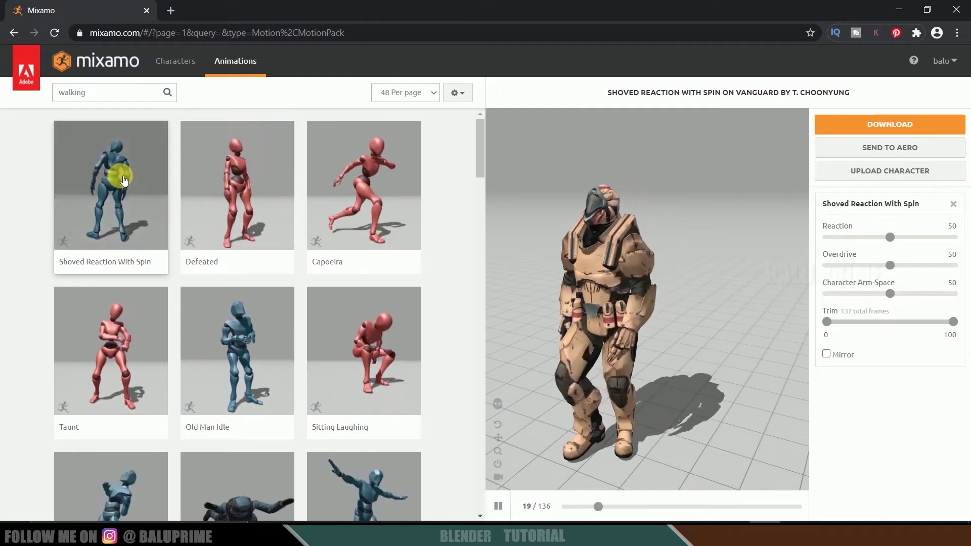
pyautogui.click(123, 180)
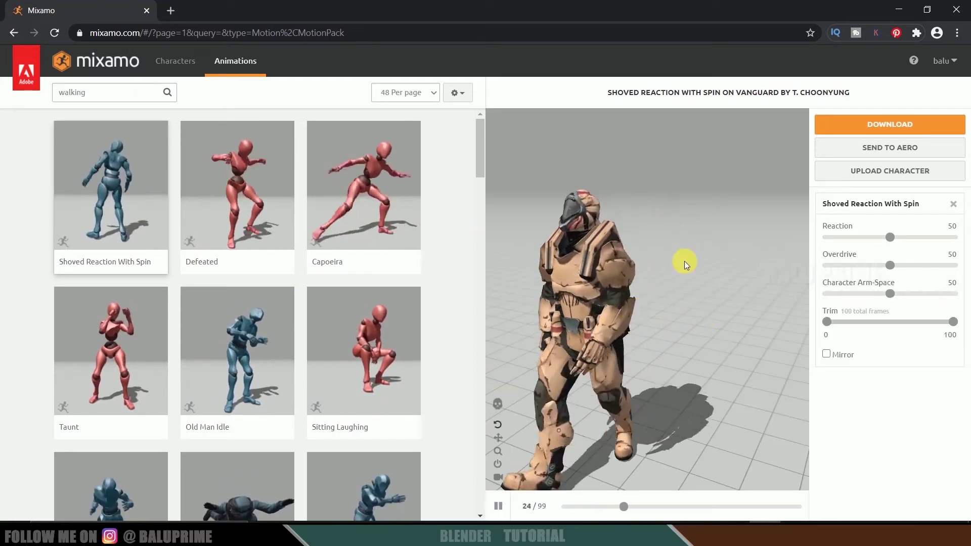
# Step: Configure the animation's download settings as FBX(.fbx) format, 30 frames per second, With Skin
pyautogui.click(865, 128)
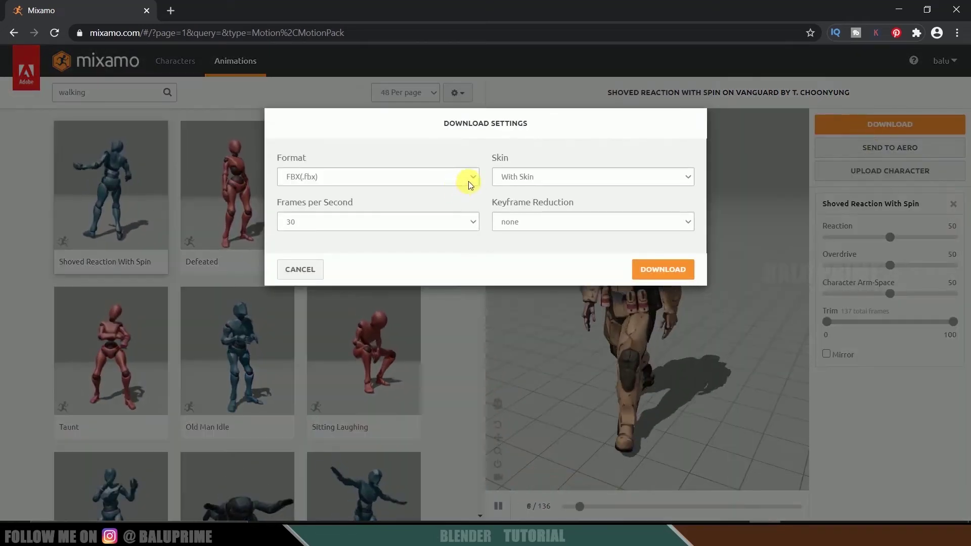
pyautogui.click(467, 181)
pyautogui.click(310, 192)
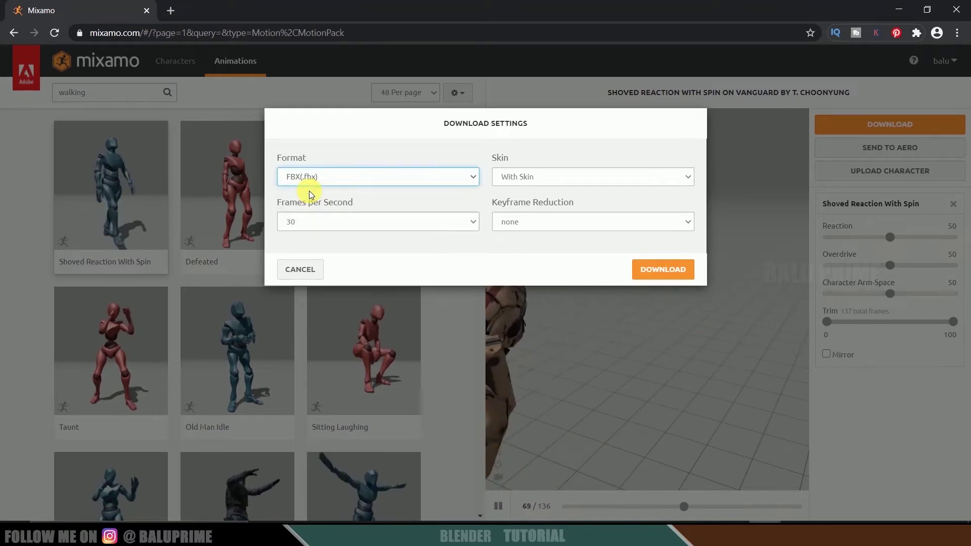
pyautogui.click(345, 223)
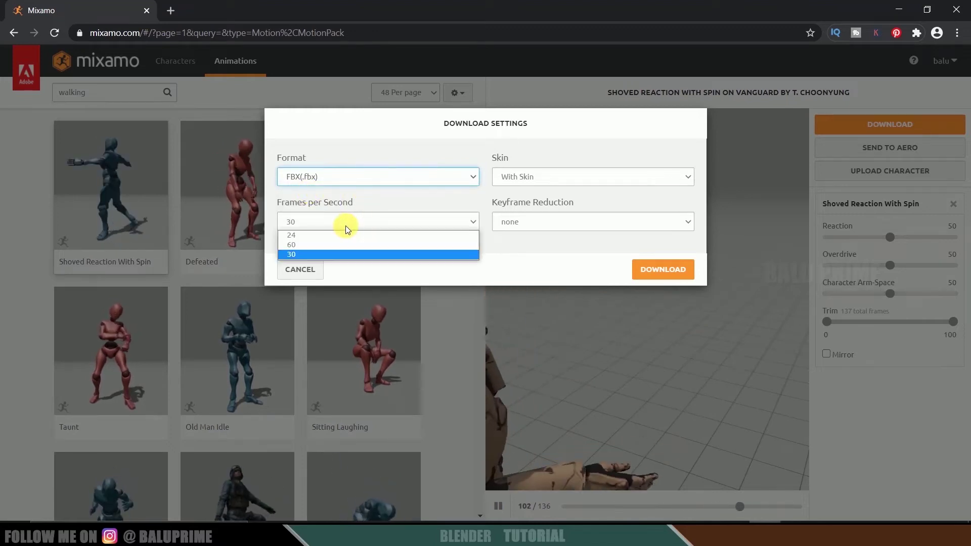
pyautogui.click(299, 254)
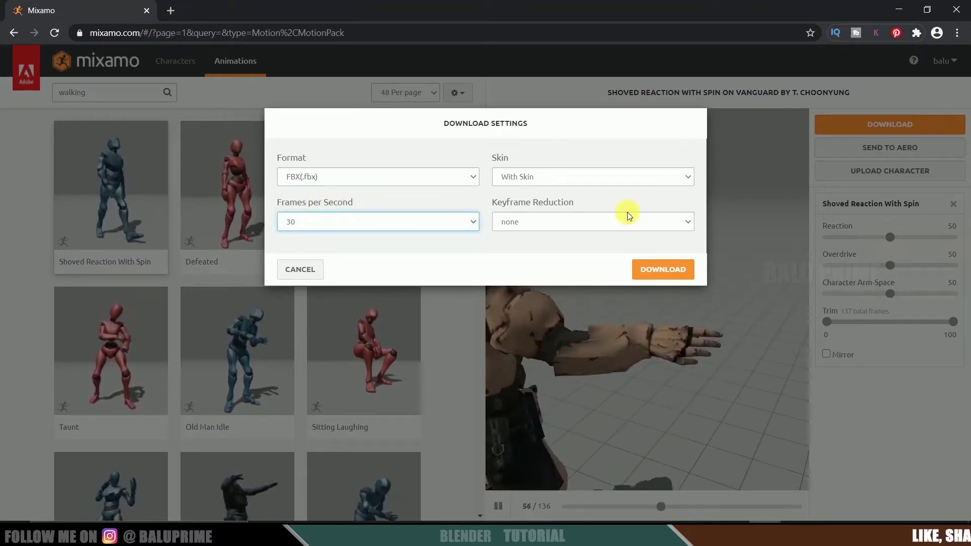
pyautogui.click(589, 178)
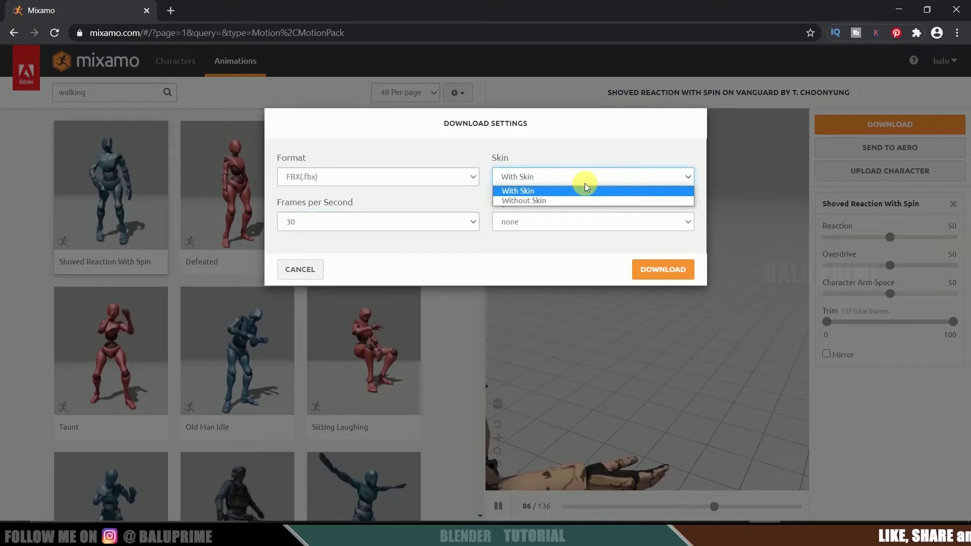
pyautogui.click(516, 191)
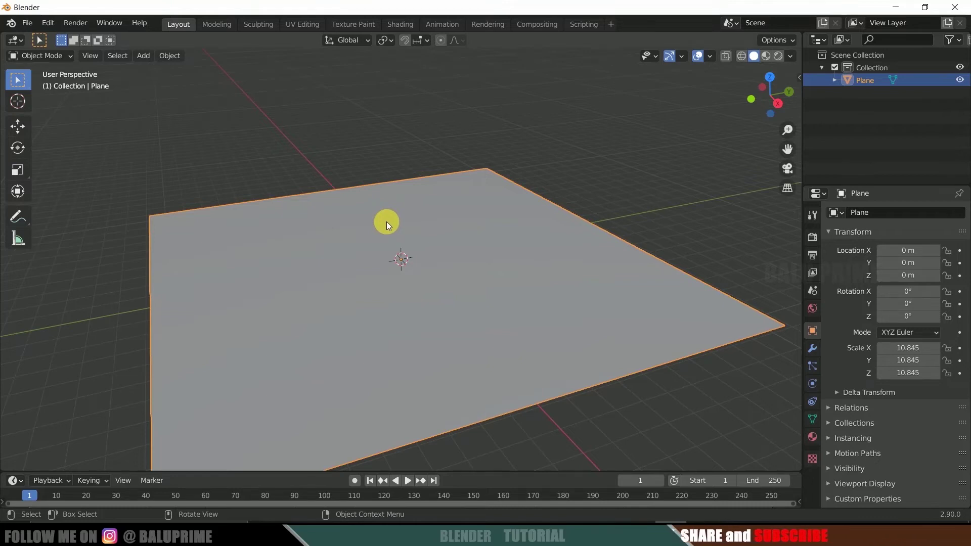
# Step: Switch to Blender and import Drunk Walk.fbx from the D:\FBX folder
pyautogui.click(31, 24)
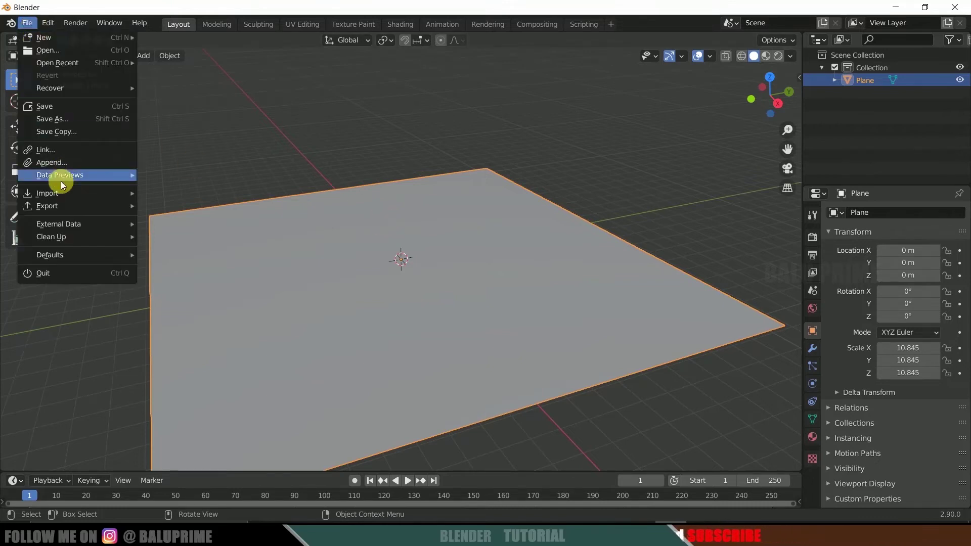
pyautogui.moveTo(57, 191)
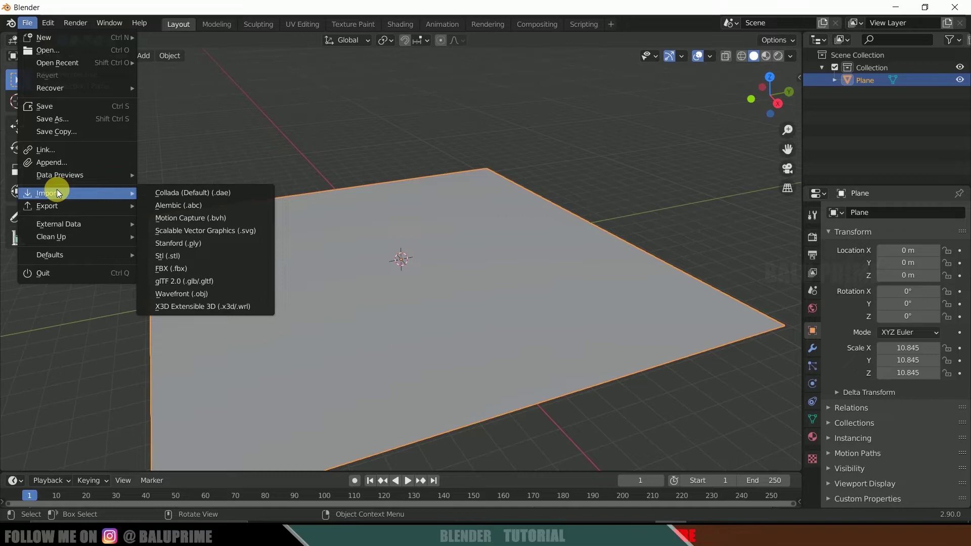
pyautogui.click(177, 269)
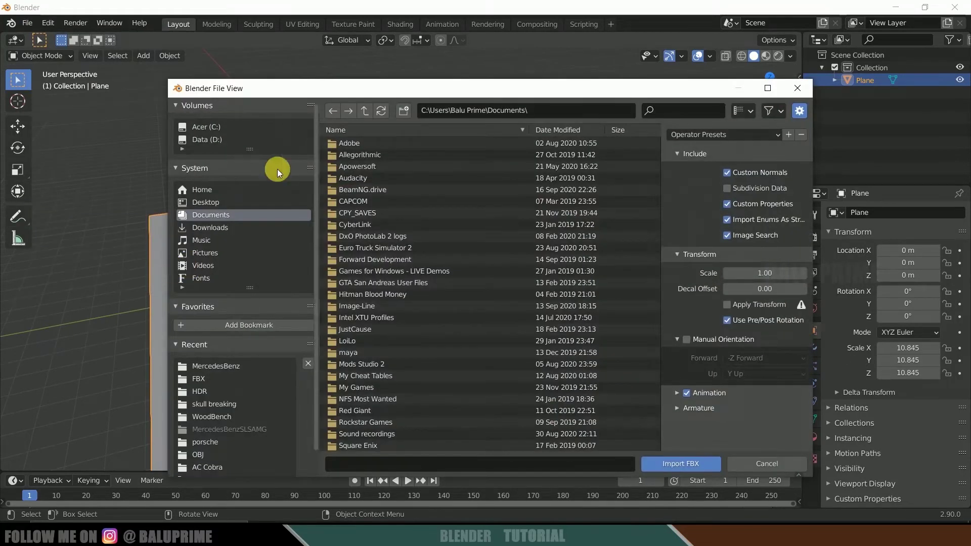
pyautogui.click(214, 140)
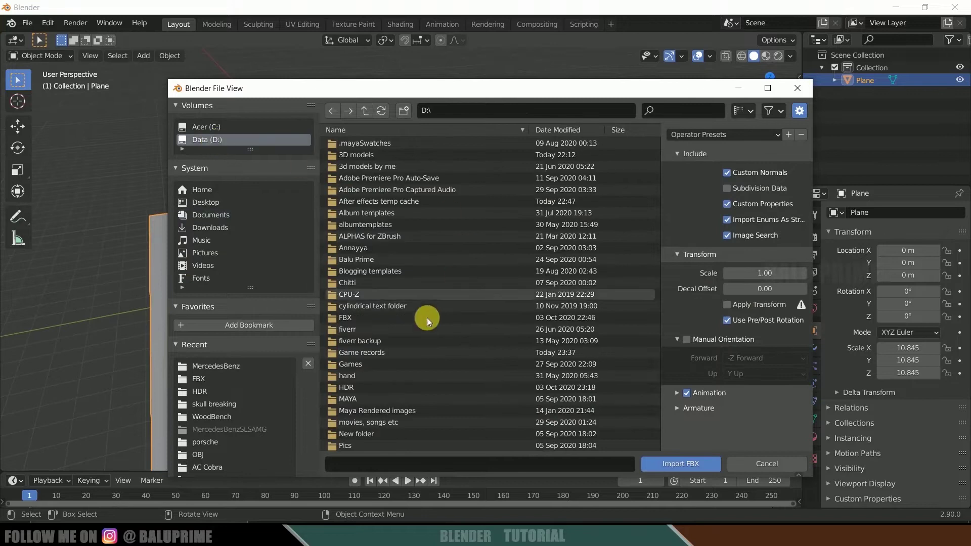
pyautogui.doubleClick(346, 320)
pyautogui.click(357, 156)
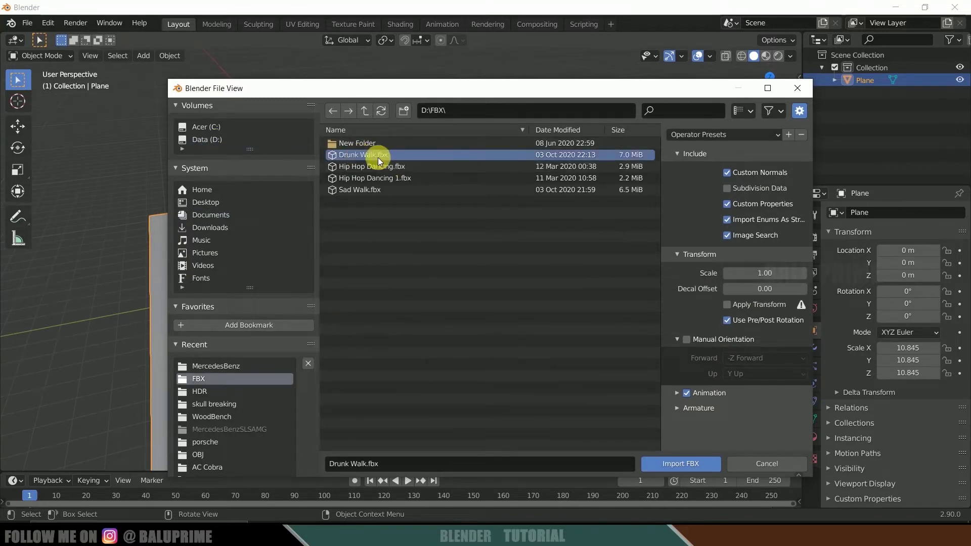
pyautogui.click(665, 464)
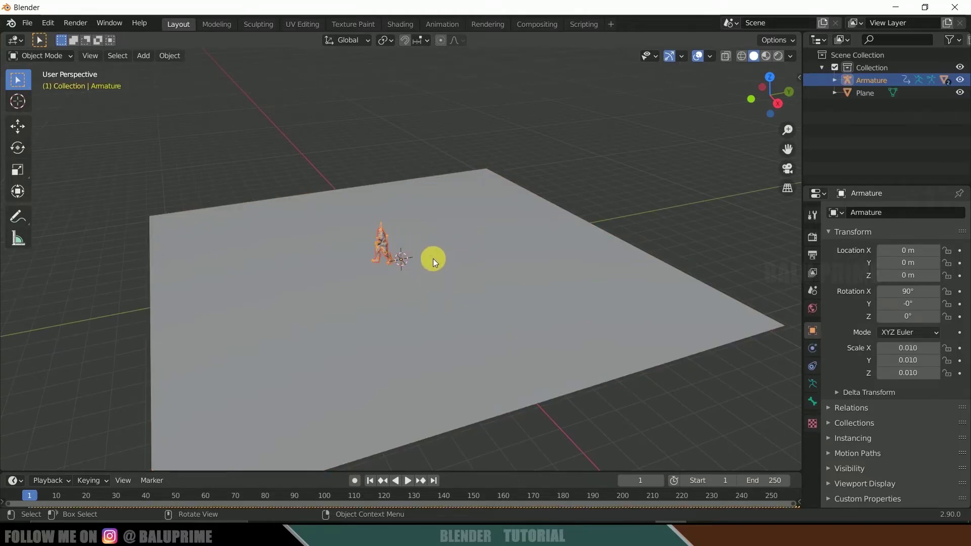
# Step: Scale the imported armature uniformly to about 0.029 and move it along Y to about 10.089 m
pyautogui.press('s')
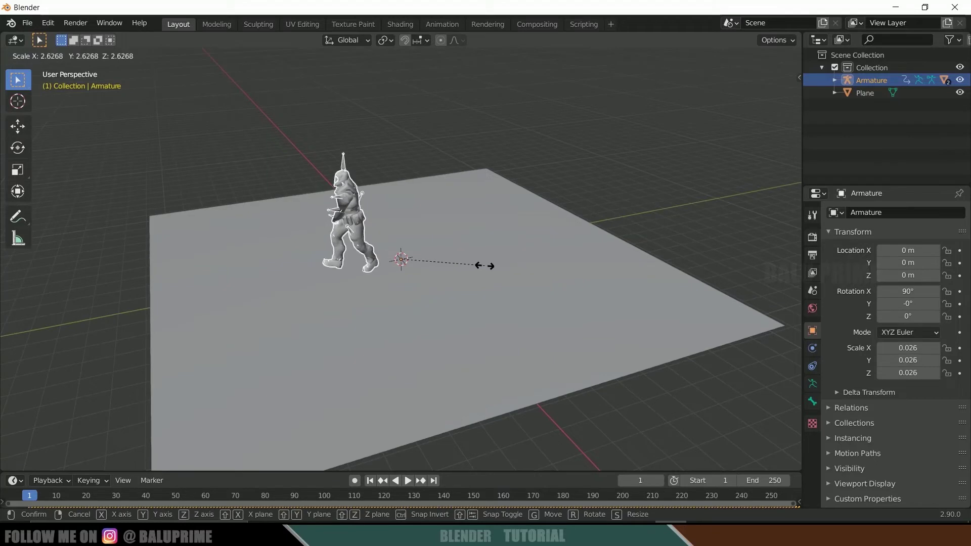
pyautogui.click(492, 266)
pyautogui.click(20, 125)
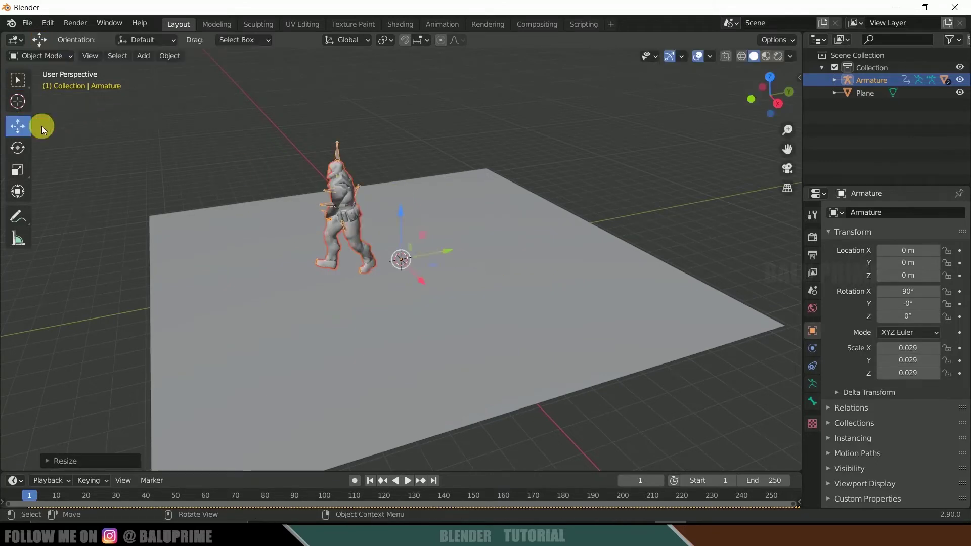
pyautogui.moveTo(447, 251); pyautogui.dragTo(620, 219)
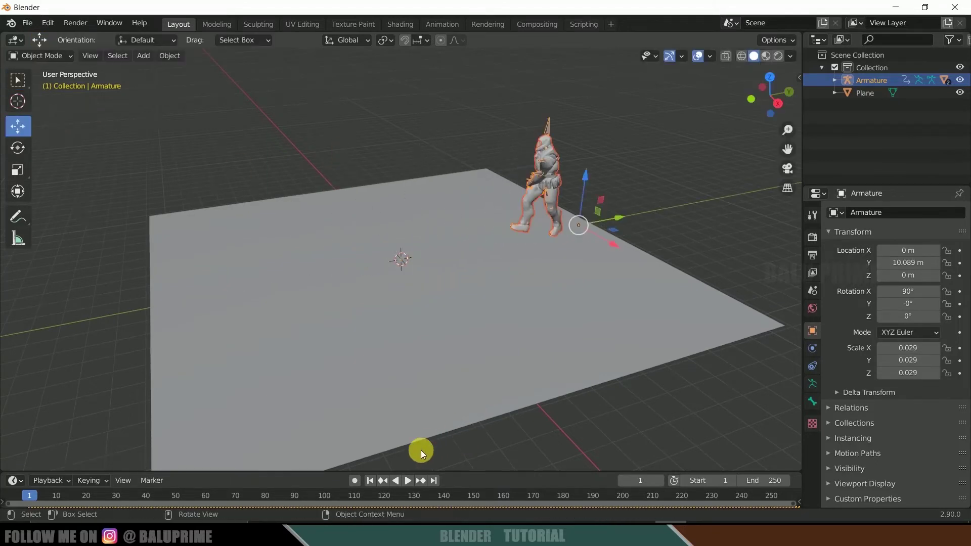
# Step: Play the character's walk animation in the viewport, stop it and return to the first frame
pyautogui.click(409, 481)
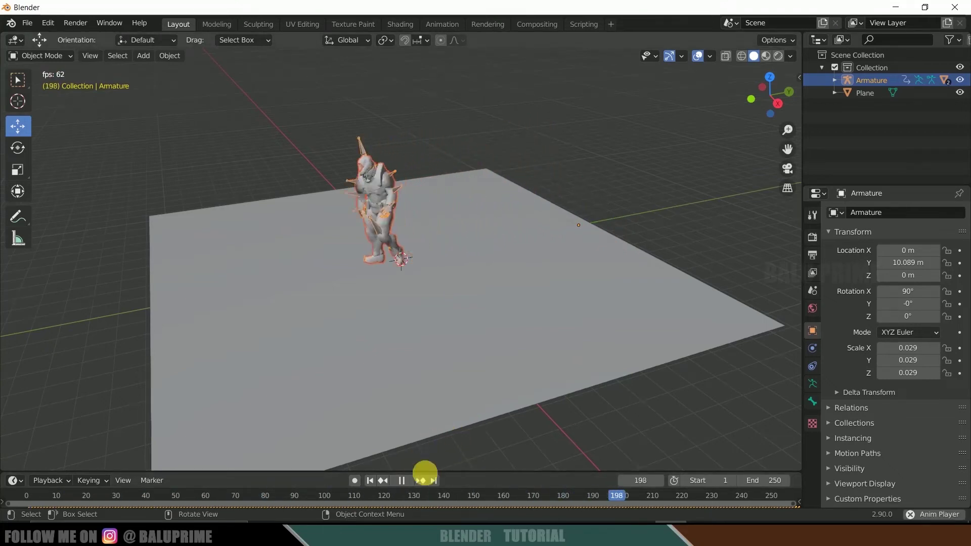
pyautogui.click(401, 479)
pyautogui.click(370, 480)
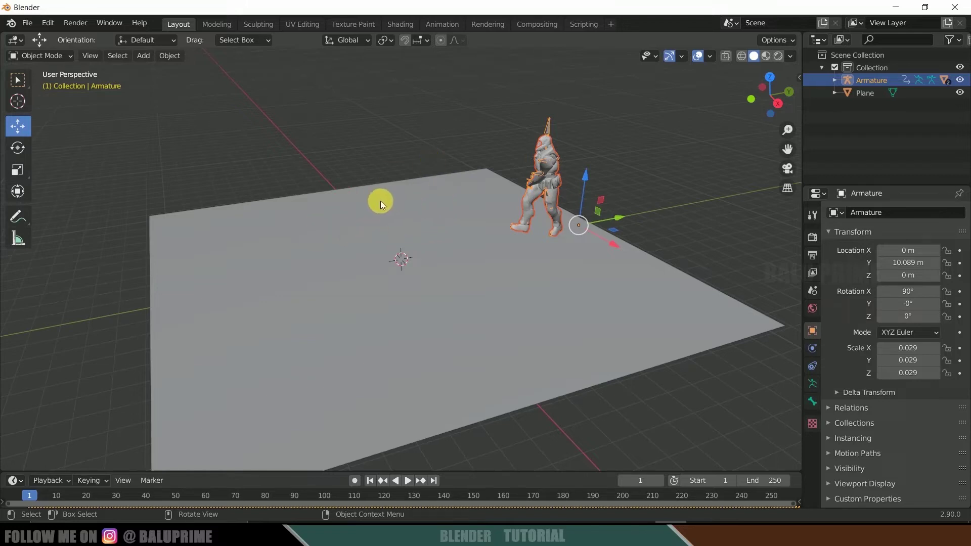
# Step: Import the car model sls_amg.obj as an OBJ file from the D:\youtube\snow\MercedesBenz folder
pyautogui.click(21, 23)
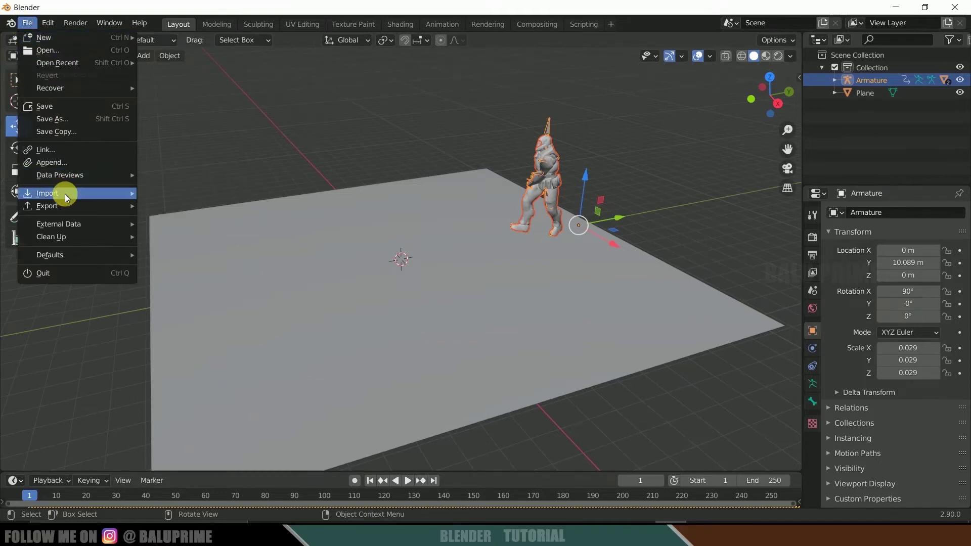
pyautogui.moveTo(64, 193)
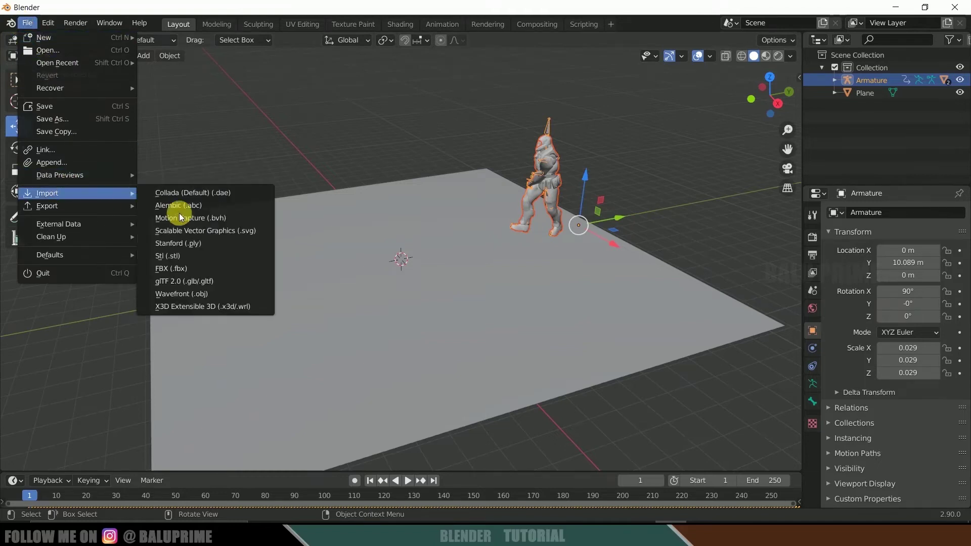
pyautogui.click(194, 298)
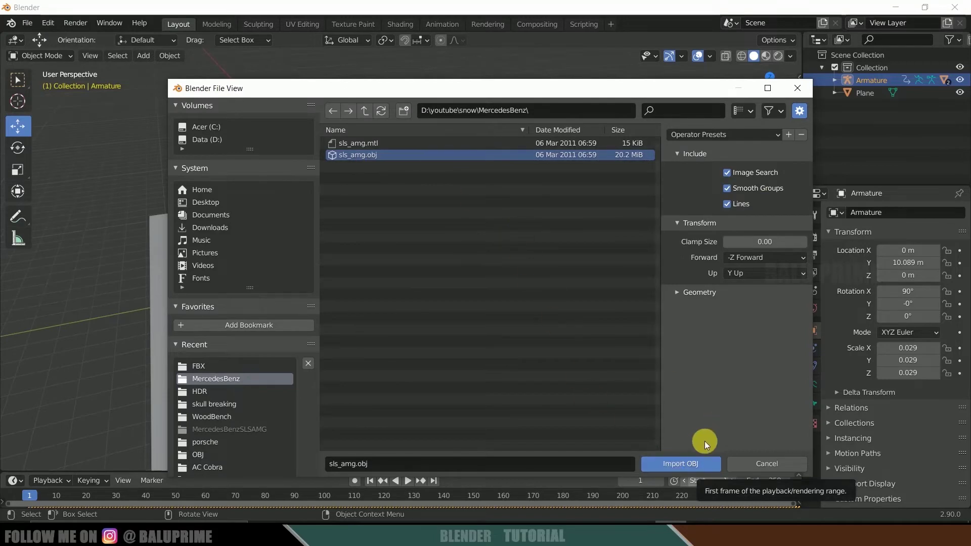
pyautogui.click(673, 466)
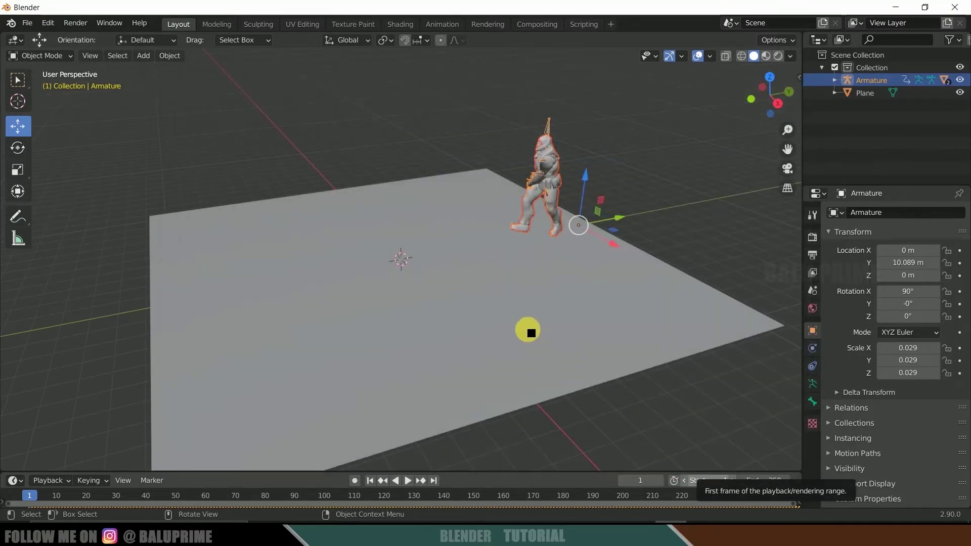
# Step: Raise the imported car to about 1.3365 m in Z and scale it uniformly to about 3.263
pyautogui.moveTo(401, 210)
pyautogui.mouseDown()
pyautogui.moveTo(395, 133)
pyautogui.moveTo(398, 196)
pyautogui.mouseUp()
pyautogui.press('BackSpace')
pyautogui.press('s')
pyautogui.click(535, 303)
pyautogui.press('s')
pyautogui.click(569, 297)
# Step: Move the car along X to about -7.2469 m and rotate it about 10.6° around Z
pyautogui.press('g')
pyautogui.click(347, 134)
pyautogui.moveTo(347, 134); pyautogui.dragTo(556, 288, button='middle')
pyautogui.click(18, 147)
pyautogui.moveTo(457, 195); pyautogui.dragTo(494, 265)
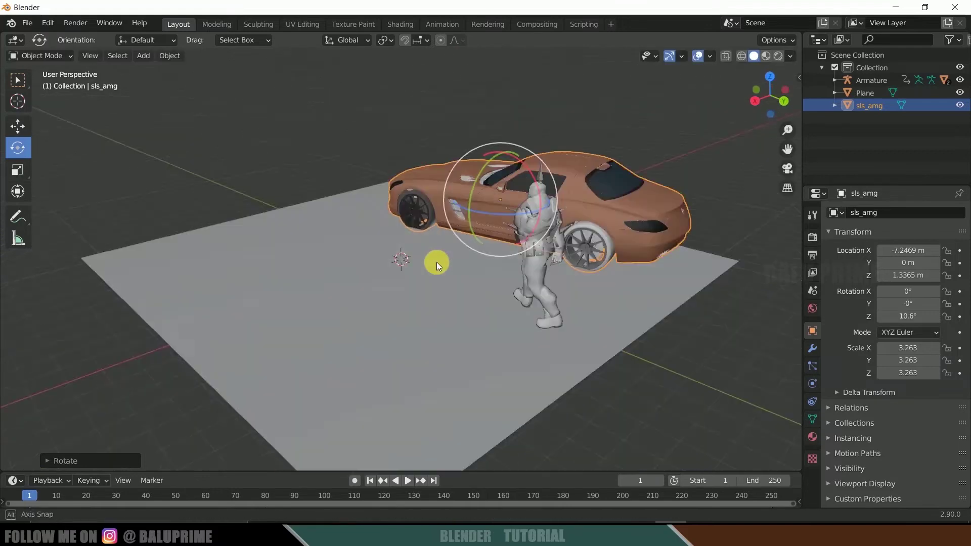
# Step: Scale the ground plane uniformly to about 18.384, finishing with the Move tool active
pyautogui.moveTo(512, 267); pyautogui.dragTo(596, 353, button='middle')
pyautogui.click(583, 341)
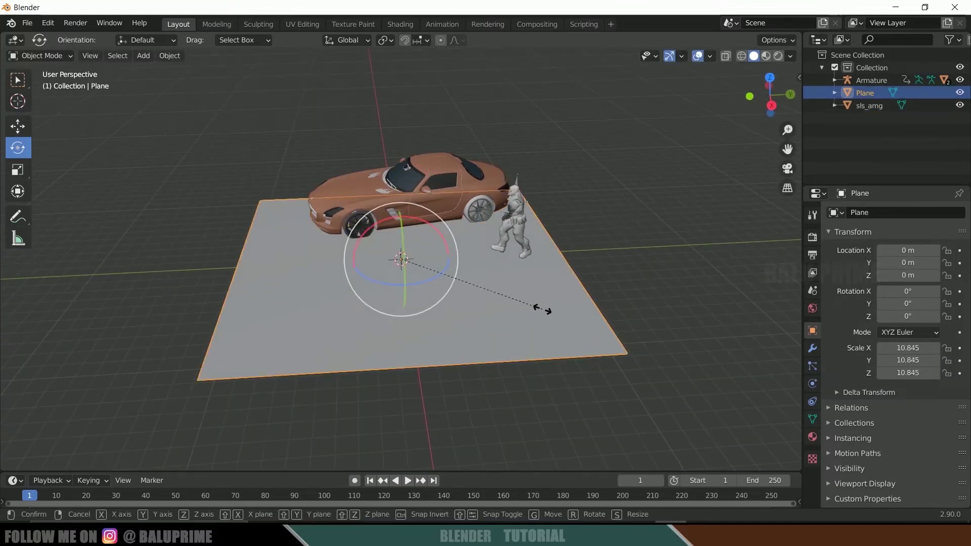
pyautogui.press('s')
pyautogui.click(642, 337)
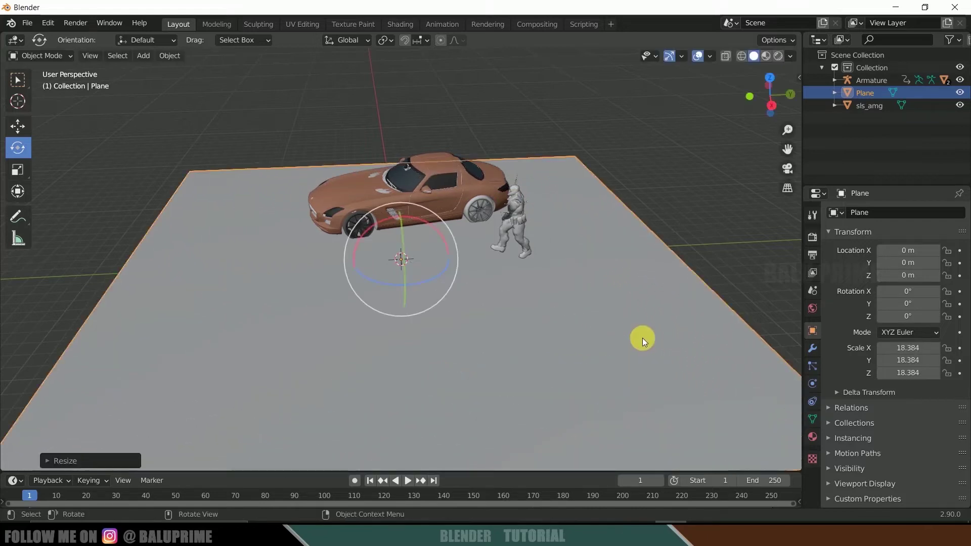
pyautogui.hotkey('shift', 'space')
pyautogui.press('g')
# Step: Sculpt uneven mounds across the ground plane with the Clay brush at 50 px radius and 0.500 strength
pyautogui.moveTo(642, 338); pyautogui.dragTo(577, 372, button='middle')
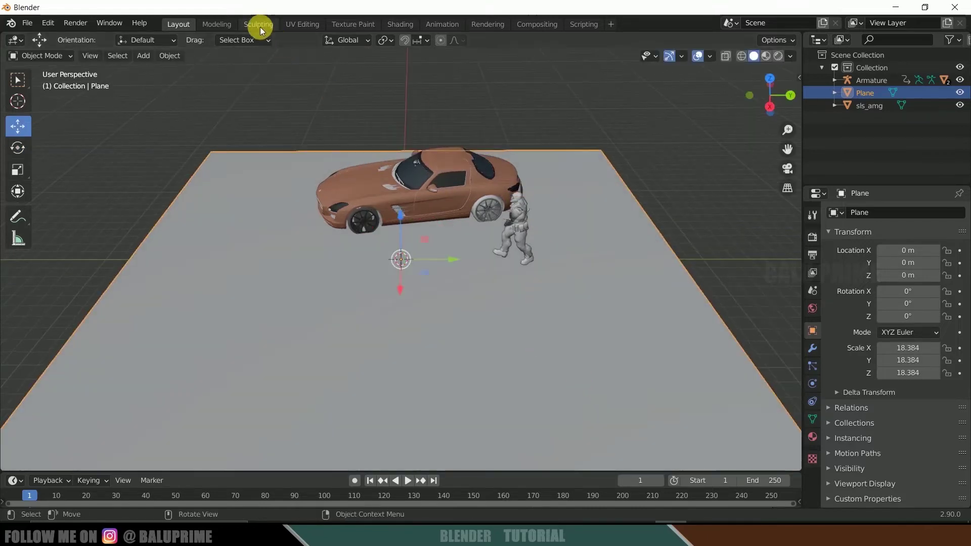
pyautogui.click(259, 26)
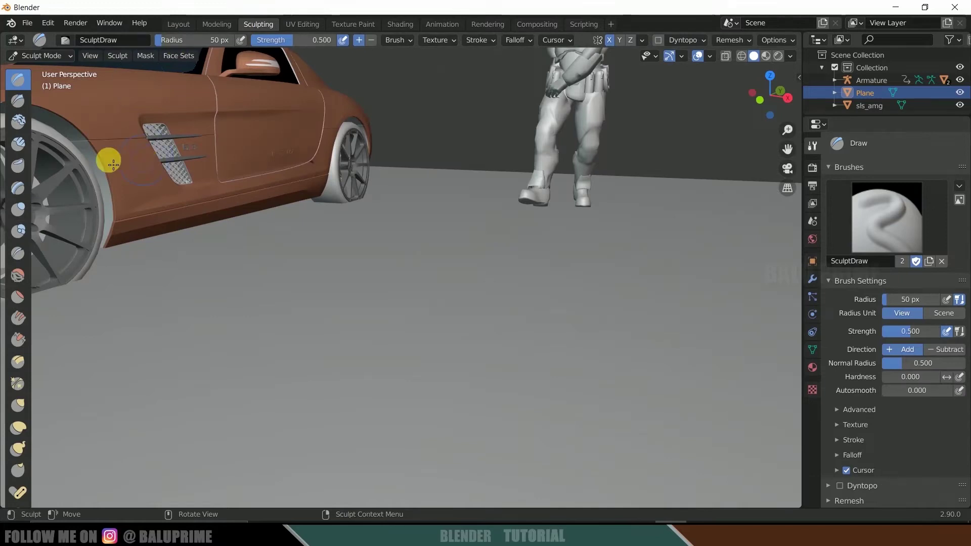
pyautogui.scroll(-8, 481, 238)
pyautogui.moveTo(593, 266)
pyautogui.mouseDown(button='middle')
pyautogui.moveTo(567, 290)
pyautogui.moveTo(544, 284)
pyautogui.mouseUp(button='middle')
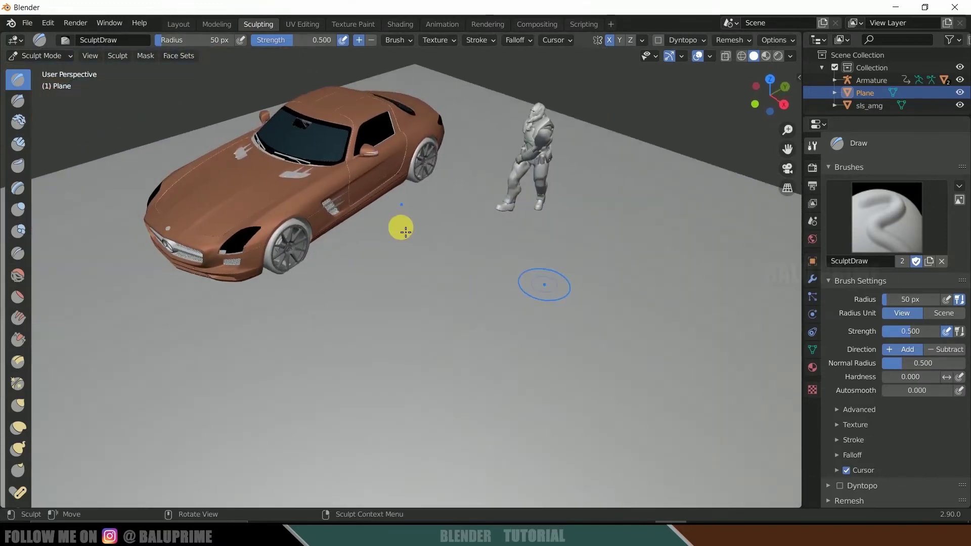
pyautogui.click(18, 122)
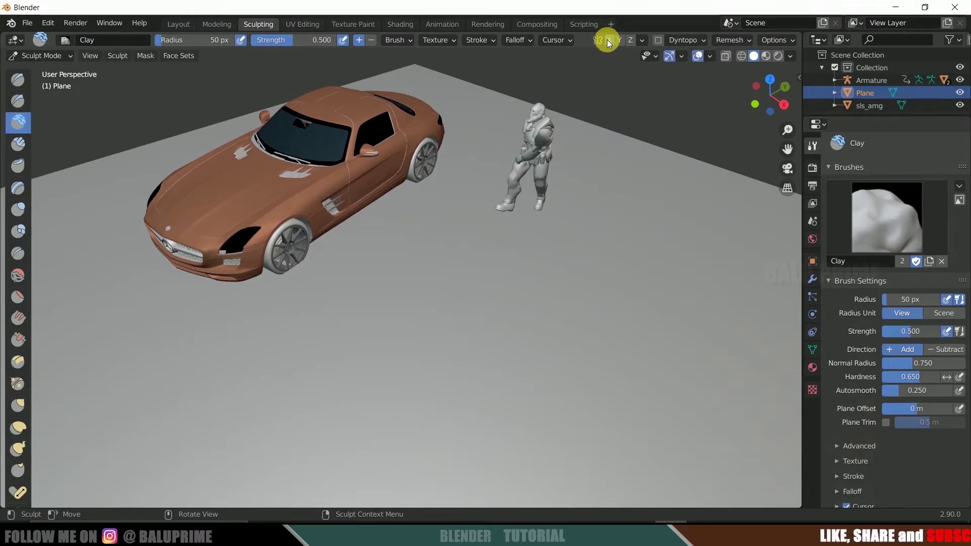
pyautogui.scroll(-4, 604, 175)
pyautogui.moveTo(383, 325)
pyautogui.mouseDown()
pyautogui.moveTo(245, 282)
pyautogui.moveTo(444, 261)
pyautogui.moveTo(392, 338)
pyautogui.moveTo(450, 187)
pyautogui.moveTo(225, 362)
pyautogui.moveTo(474, 180)
pyautogui.moveTo(382, 250)
pyautogui.mouseUp()
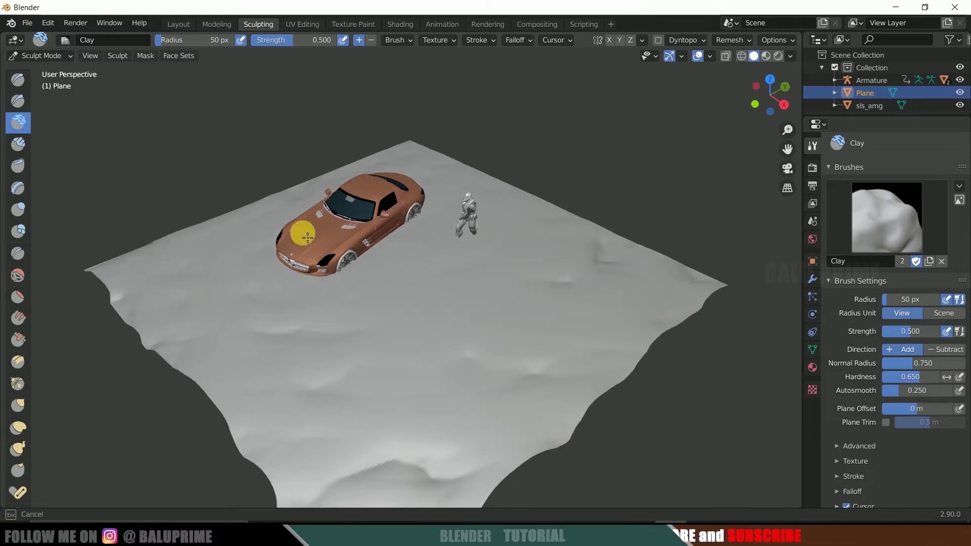
pyautogui.scroll(-3, 418, 354)
pyautogui.scroll(4, 513, 373)
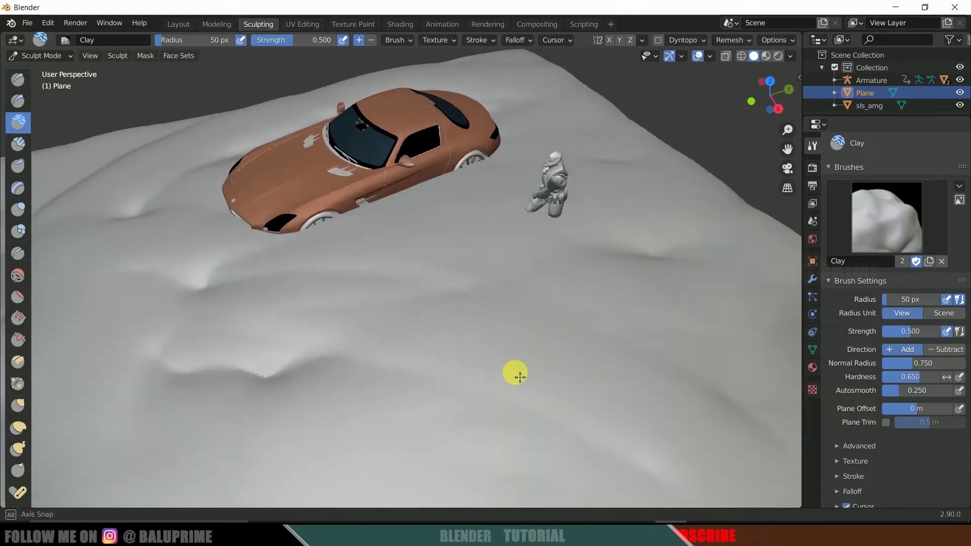
# Step: Smooth the sharp bumps of the sculpted ground plane and return to the Layout workspace
pyautogui.moveTo(505, 379); pyautogui.dragTo(298, 305, button='middle')
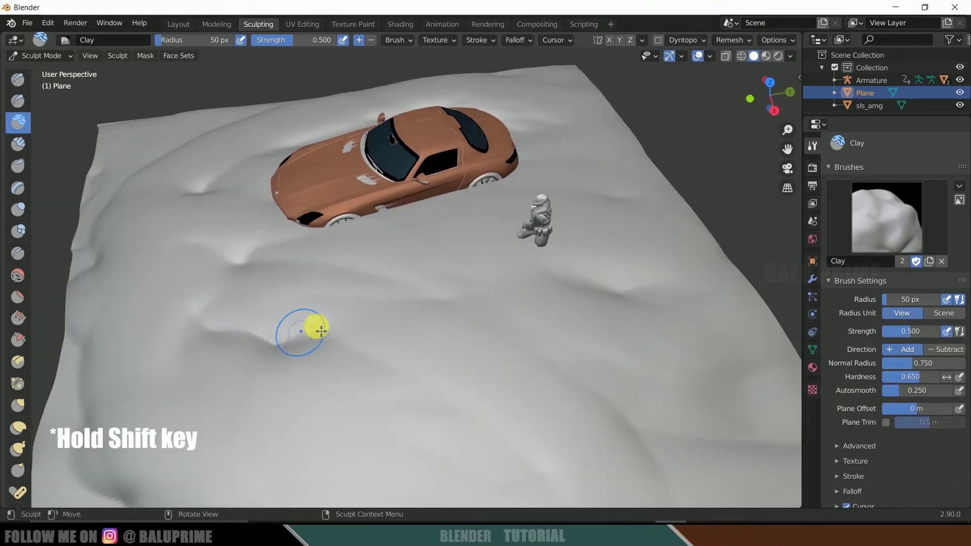
pyautogui.press('shift')
pyautogui.moveTo(324, 333)
pyautogui.keyDown('shift'); pyautogui.mouseDown()
pyautogui.moveTo(234, 336)
pyautogui.moveTo(278, 318)
pyautogui.moveTo(223, 331)
pyautogui.moveTo(217, 286)
pyautogui.moveTo(461, 233)
pyautogui.moveTo(505, 343)
pyautogui.moveTo(599, 322)
pyautogui.moveTo(457, 333)
pyautogui.moveTo(418, 318)
pyautogui.moveTo(304, 348)
pyautogui.moveTo(306, 360)
pyautogui.moveTo(227, 283)
pyautogui.moveTo(281, 142)
pyautogui.moveTo(248, 169)
pyautogui.moveTo(445, 123)
pyautogui.moveTo(462, 97)
pyautogui.moveTo(166, 163)
pyautogui.moveTo(94, 260)
pyautogui.moveTo(79, 428)
pyautogui.mouseUp(); pyautogui.keyUp('shift')
pyautogui.moveTo(623, 353); pyautogui.dragTo(583, 365, button='middle')
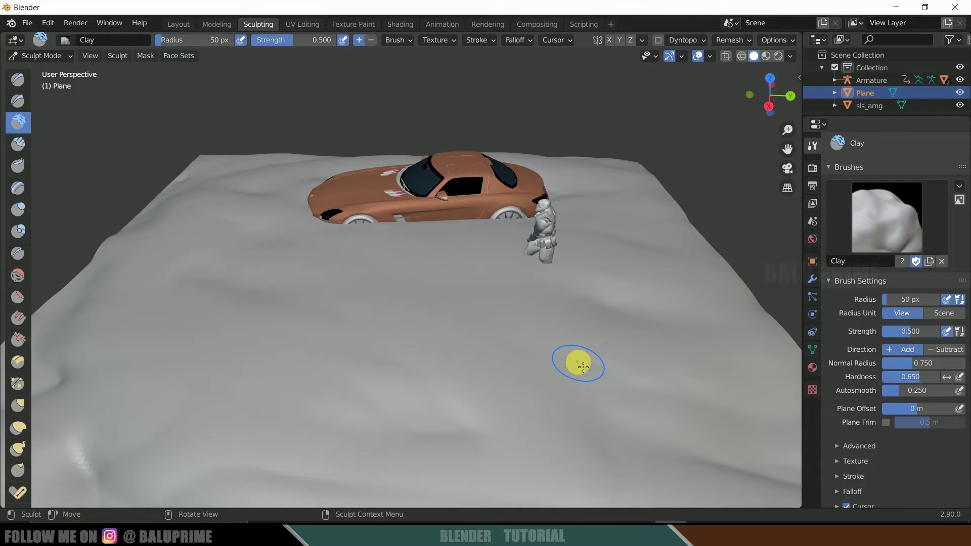
pyautogui.click(174, 23)
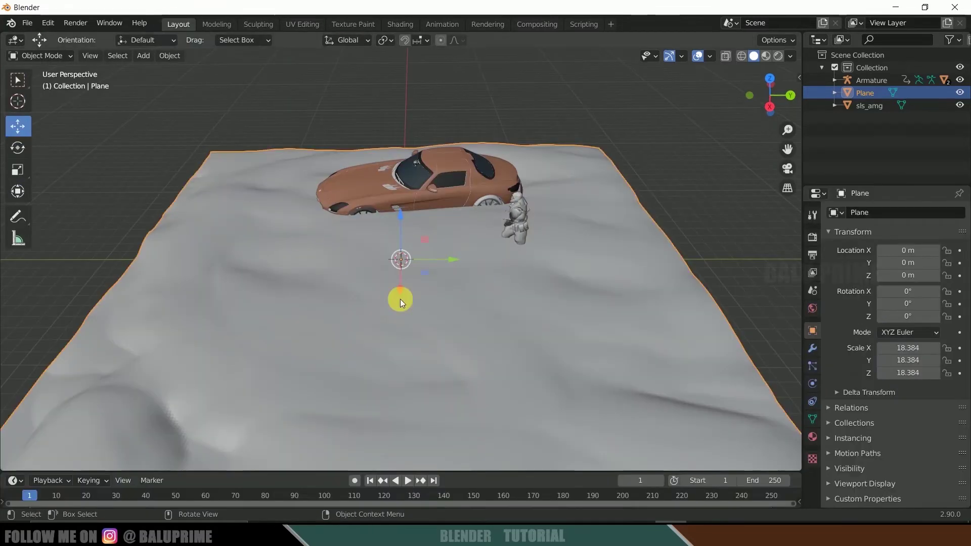
pyautogui.moveTo(549, 346); pyautogui.dragTo(562, 344, button='middle')
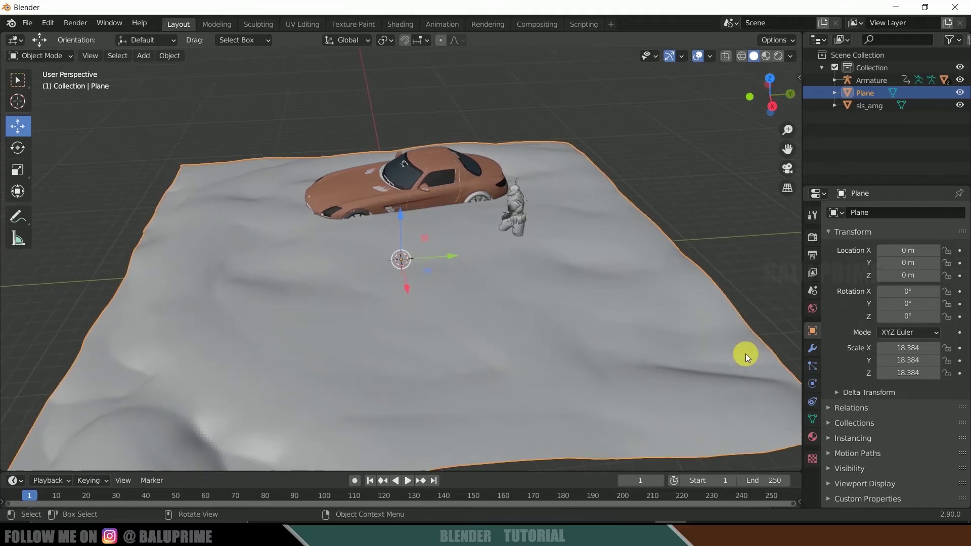
# Step: Switch the viewport to Rendered shading and assign an Environment Texture to the world background colour
pyautogui.click(778, 57)
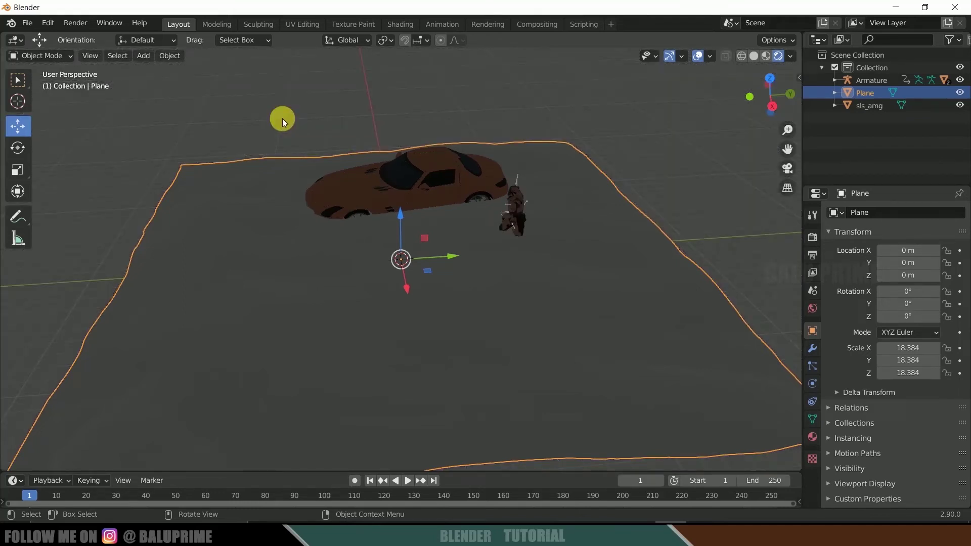
pyautogui.click(812, 309)
pyautogui.click(884, 295)
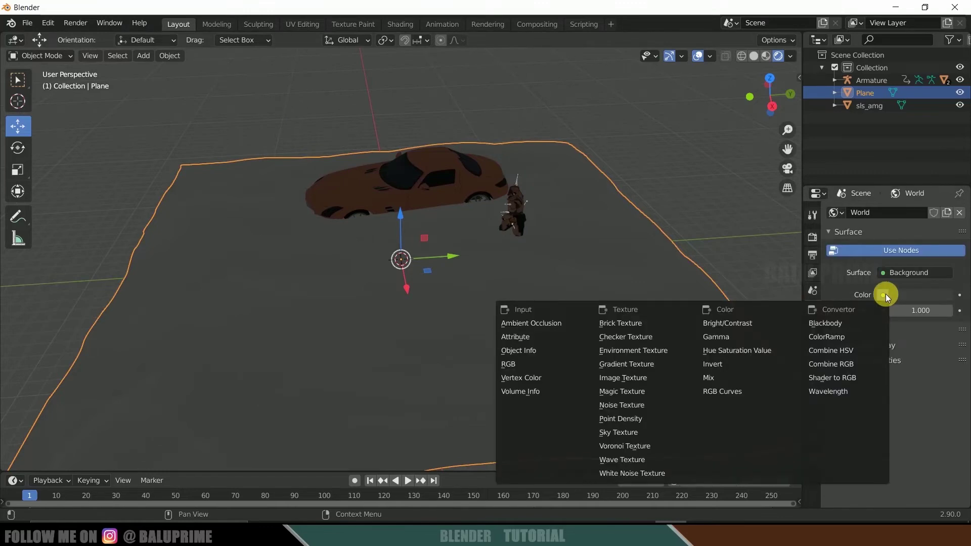
pyautogui.click(633, 350)
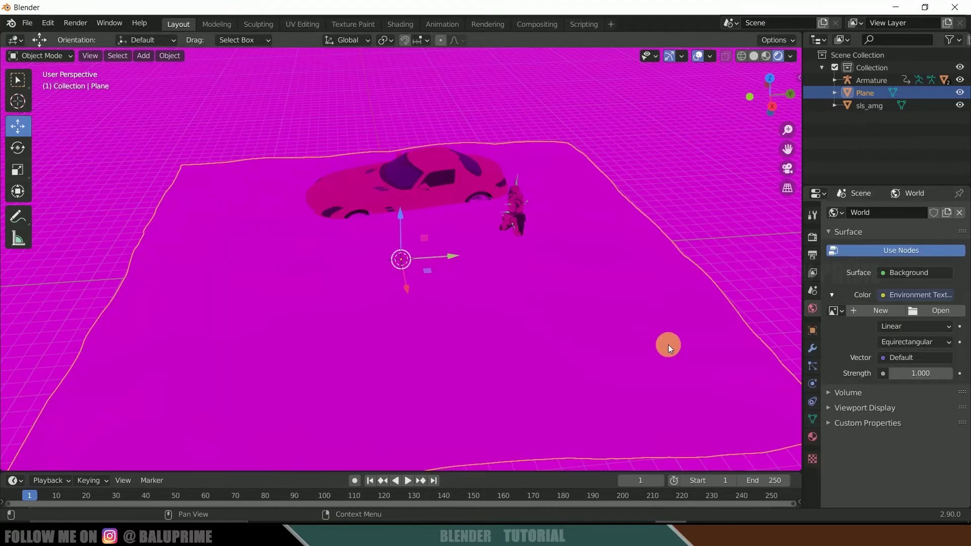
# Step: Load snowy_forest_path_01_2k.hdr from the D:\HDR folder as the world's environment image
pyautogui.click(916, 319)
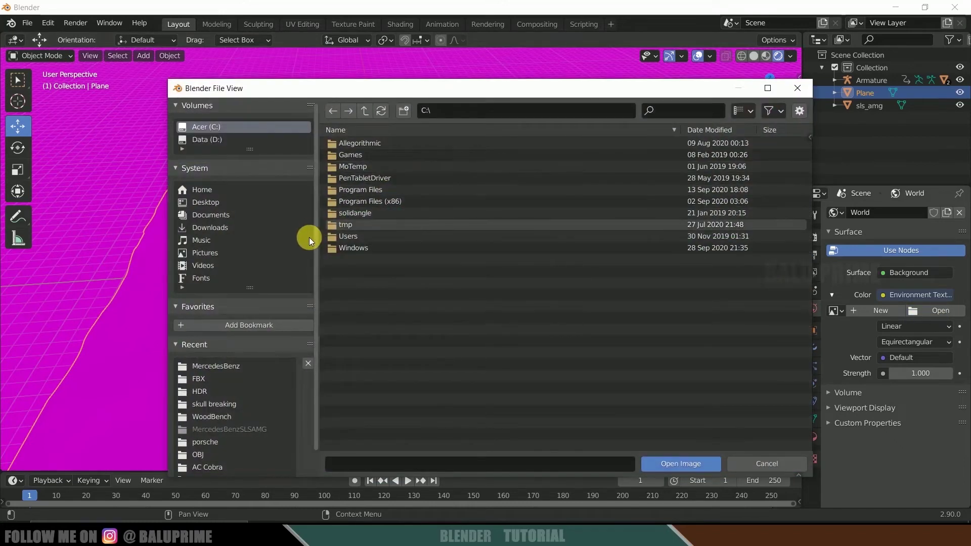
pyautogui.click(207, 140)
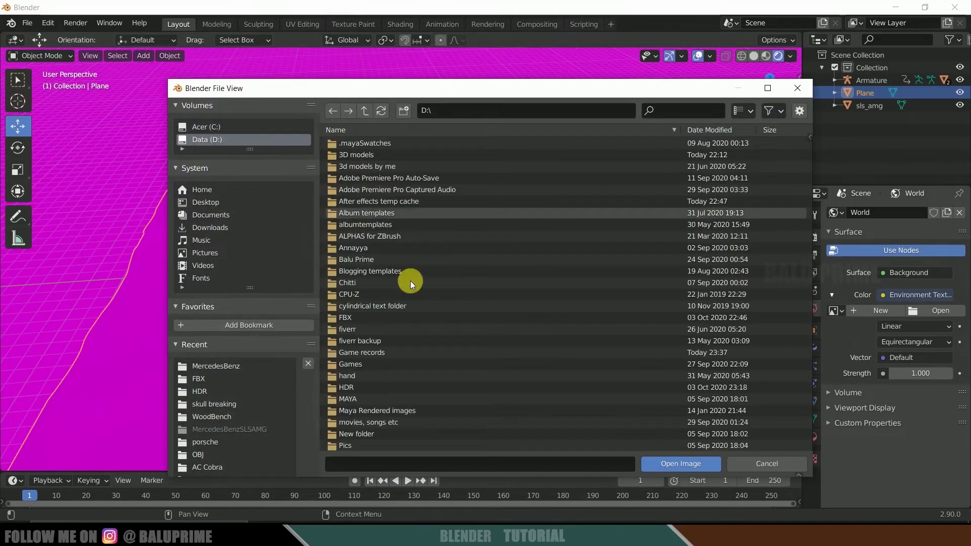
pyautogui.click(353, 330)
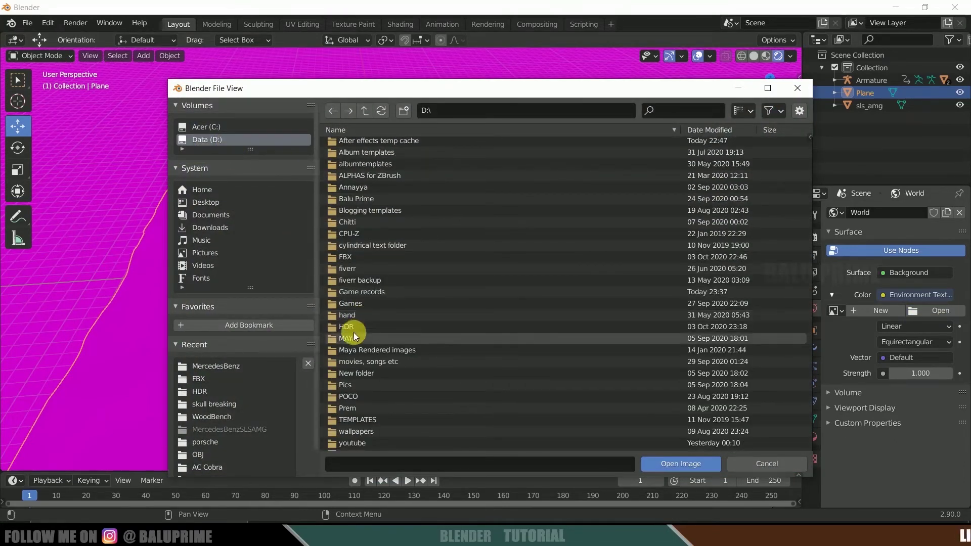
pyautogui.doubleClick(354, 328)
pyautogui.scroll(-4, 435, 332)
pyautogui.scroll(-5, 436, 332)
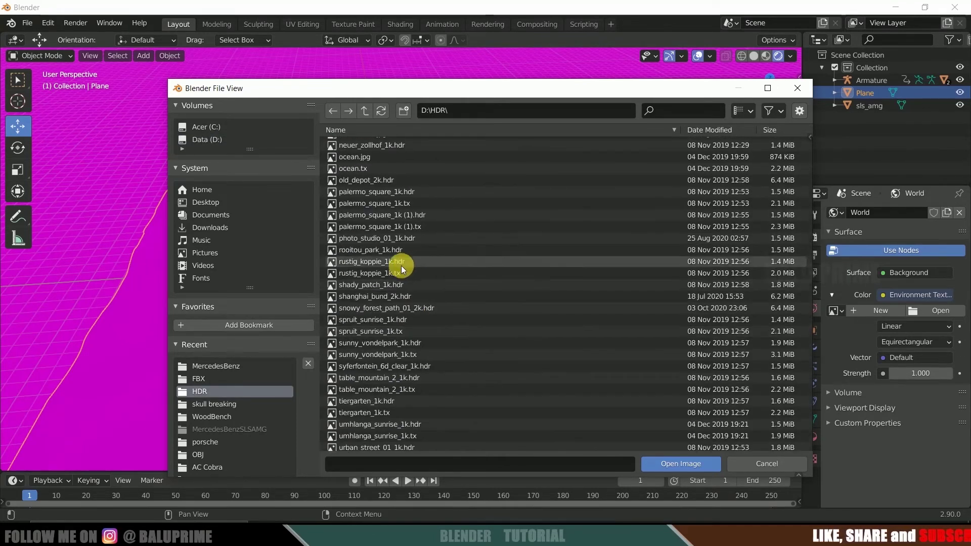
pyautogui.click(356, 309)
pyautogui.click(680, 460)
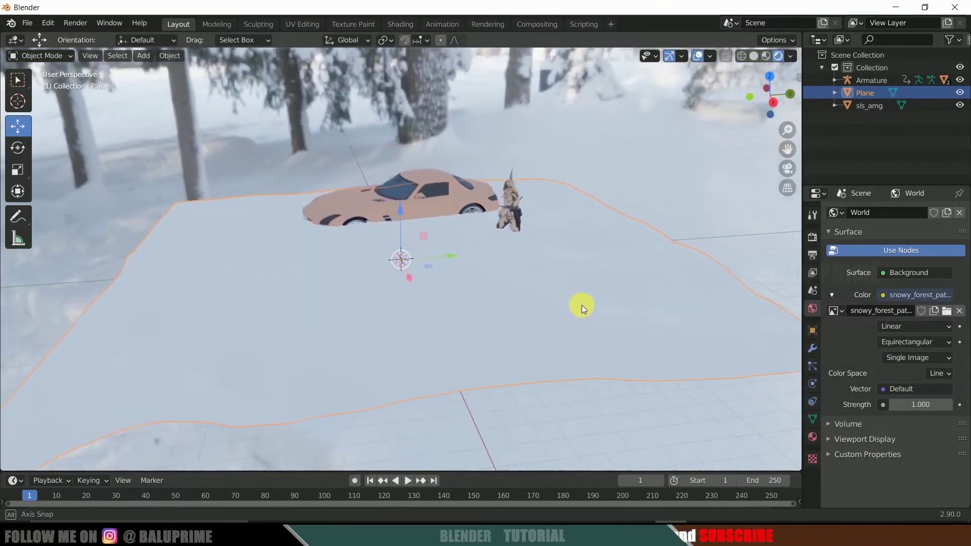
pyautogui.moveTo(576, 317); pyautogui.dragTo(575, 322, button='middle')
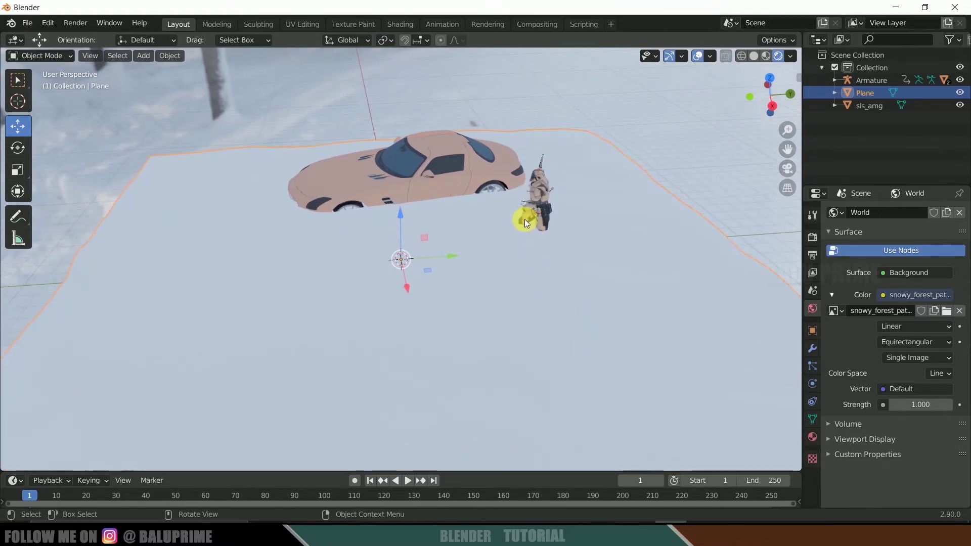
# Step: Raise the car above the sculpted ground to about 1.8712 m in Z and leave it selected
pyautogui.click(464, 151)
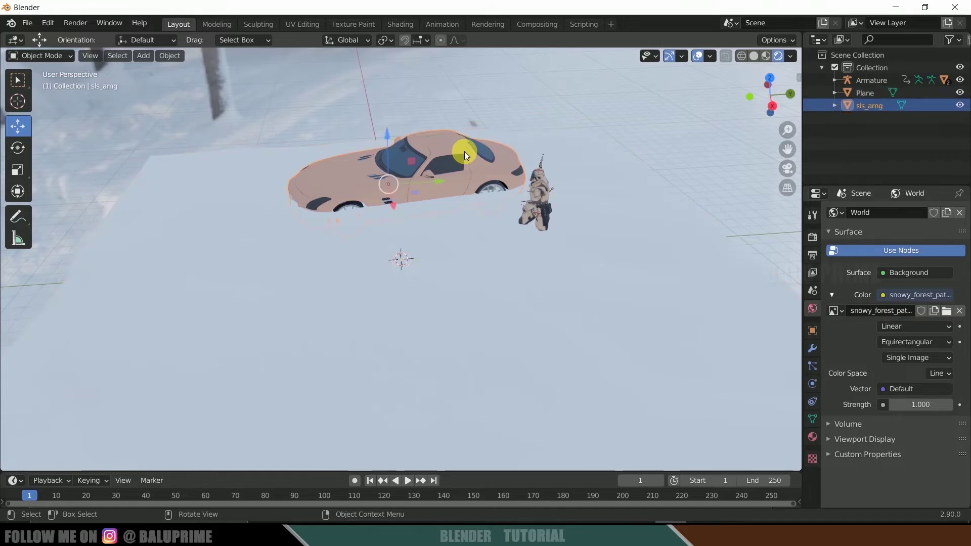
pyautogui.moveTo(385, 133)
pyautogui.mouseDown()
pyautogui.moveTo(393, 125)
pyautogui.moveTo(385, 120)
pyautogui.mouseUp()
pyautogui.click(473, 322)
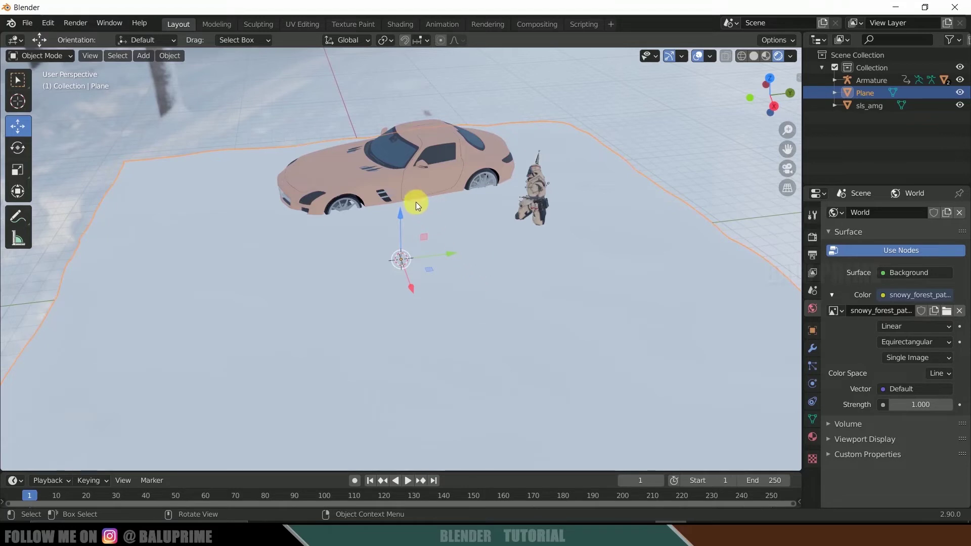
pyautogui.click(407, 178)
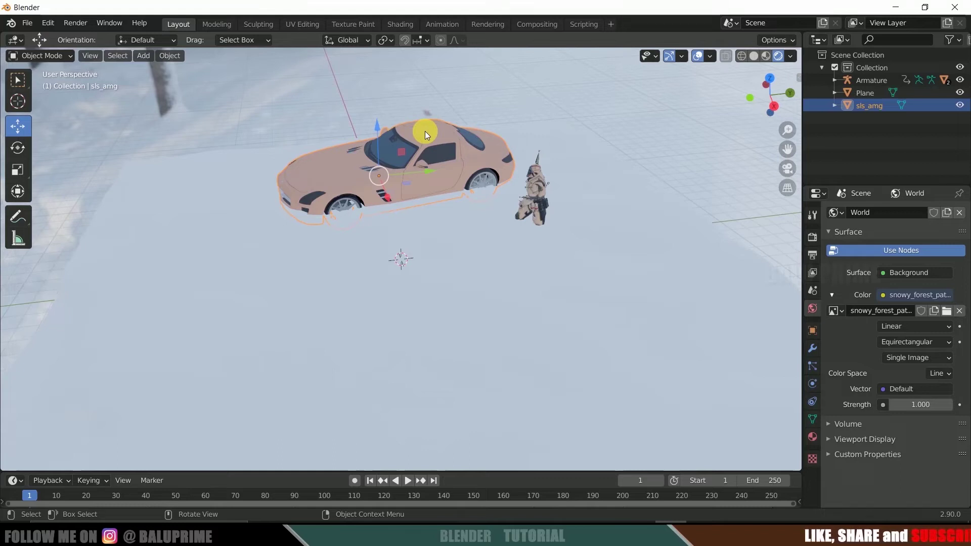
# Step: Search the add-on preferences for "snow" and enable the Object: Real Snow add-on
pyautogui.click(52, 26)
pyautogui.click(68, 200)
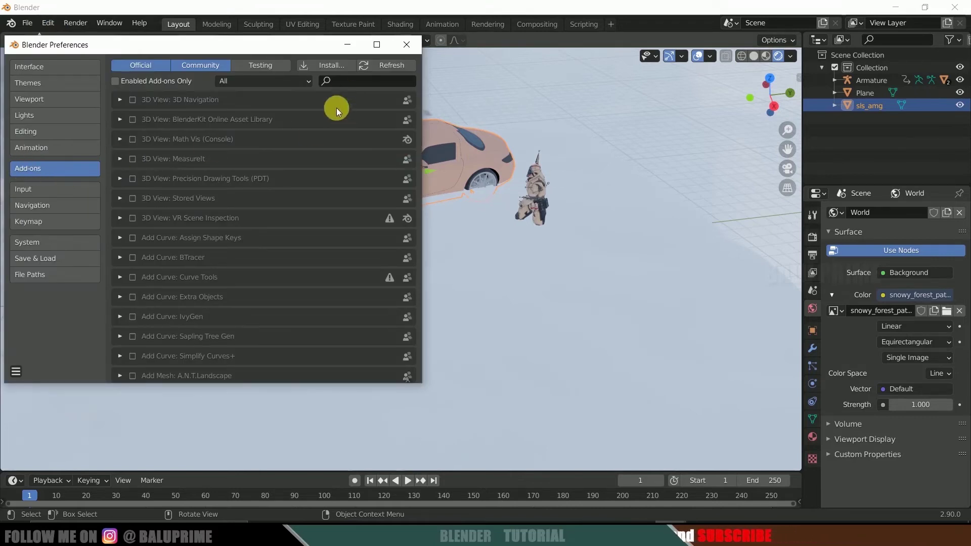
pyautogui.click(353, 82)
pyautogui.write('snow')
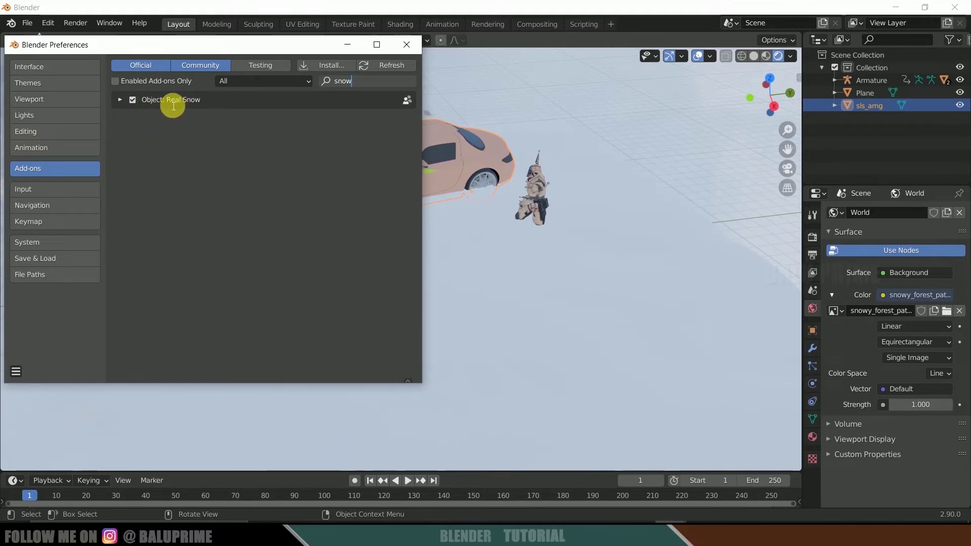
pyautogui.click(130, 99)
pyautogui.click(131, 100)
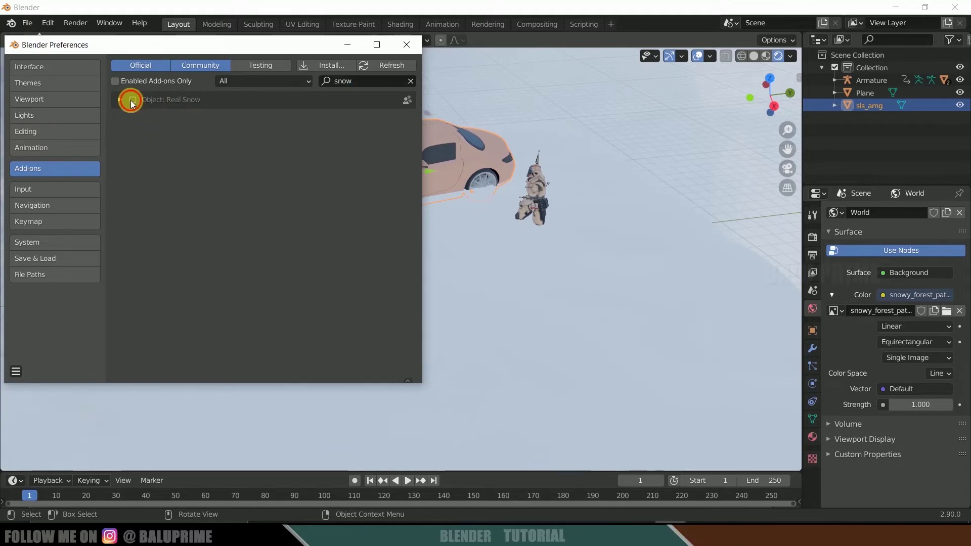
# Step: Save the preferences, close their window and show the 3D viewport's sidebar
pyautogui.click(15, 372)
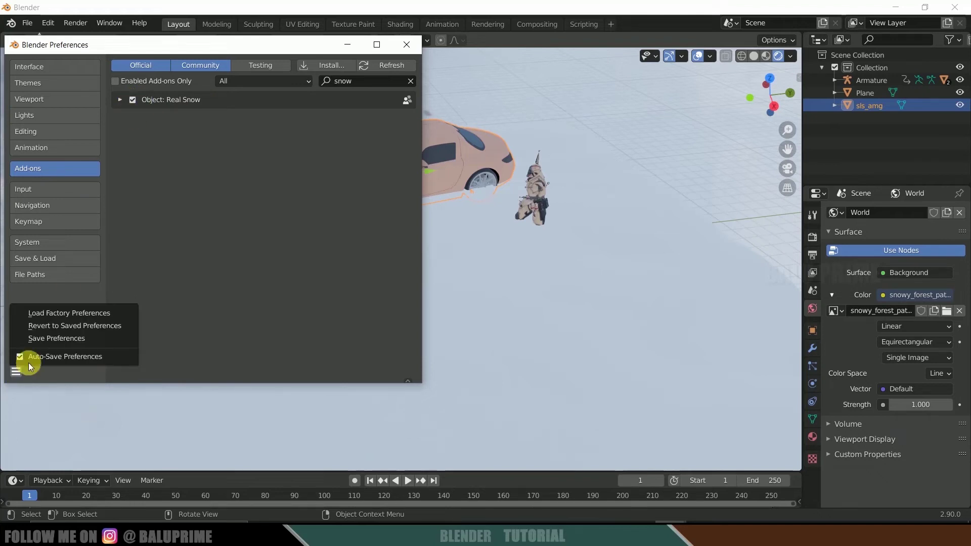
pyautogui.click(57, 338)
pyautogui.click(407, 45)
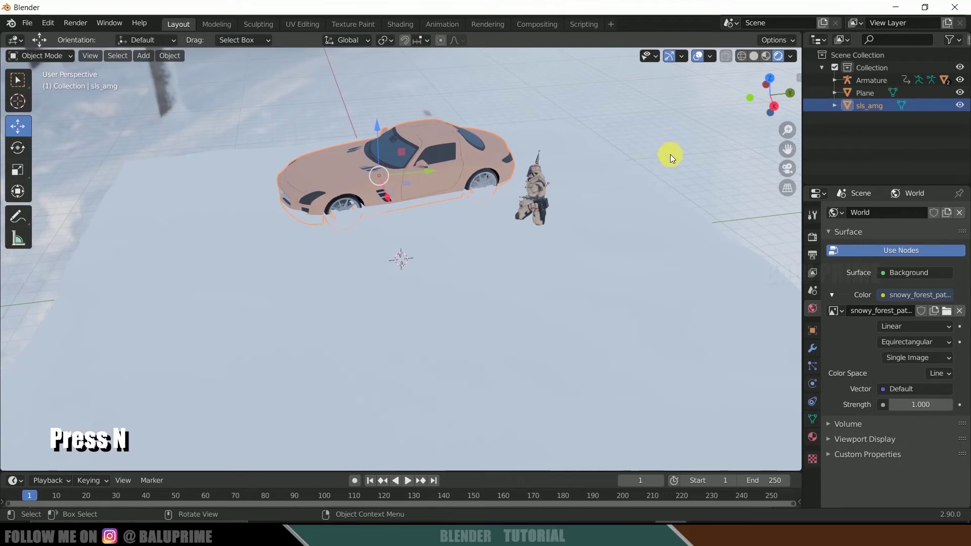
pyautogui.press('n')
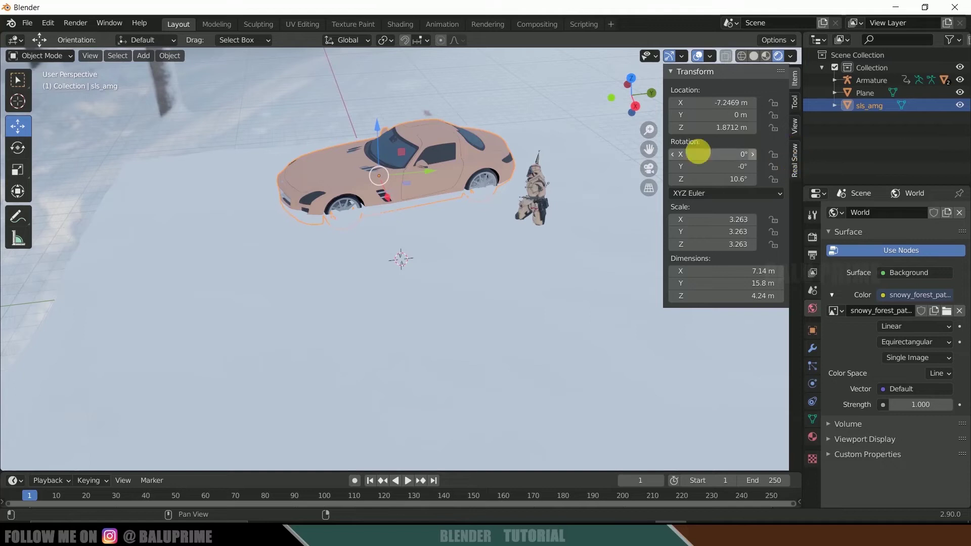
# Step: With the car selected, set the Real Snow coverage to 30% and the snow height to 0.5
pyautogui.click(450, 138)
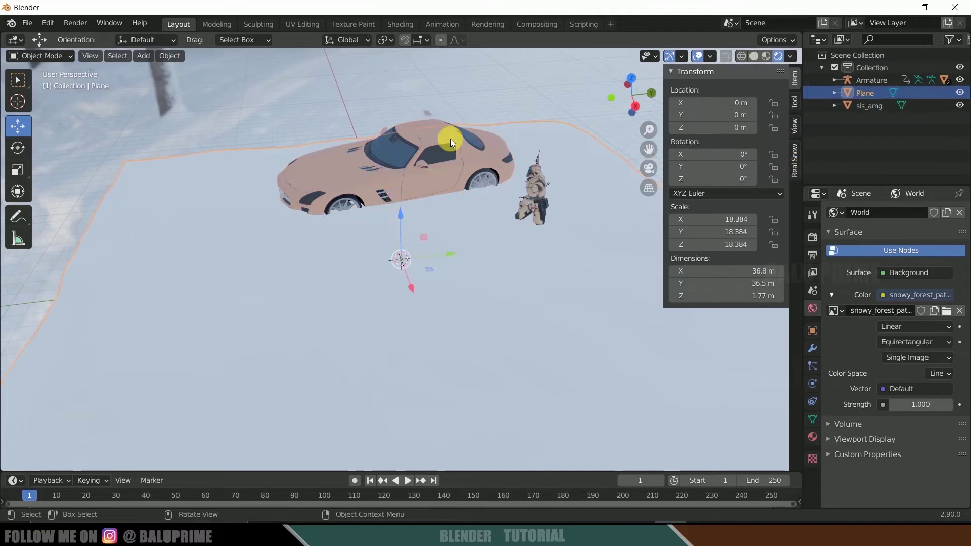
pyautogui.click(450, 138)
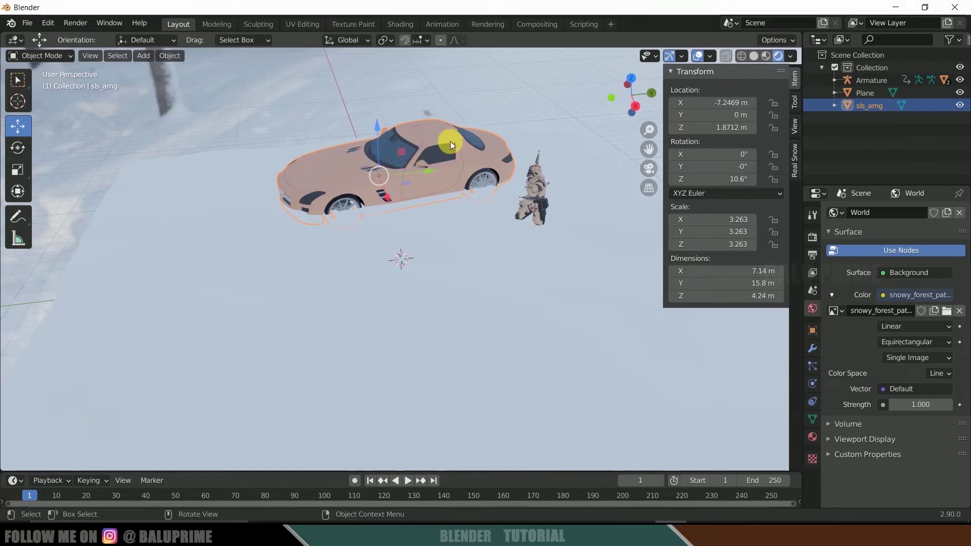
pyautogui.click(796, 164)
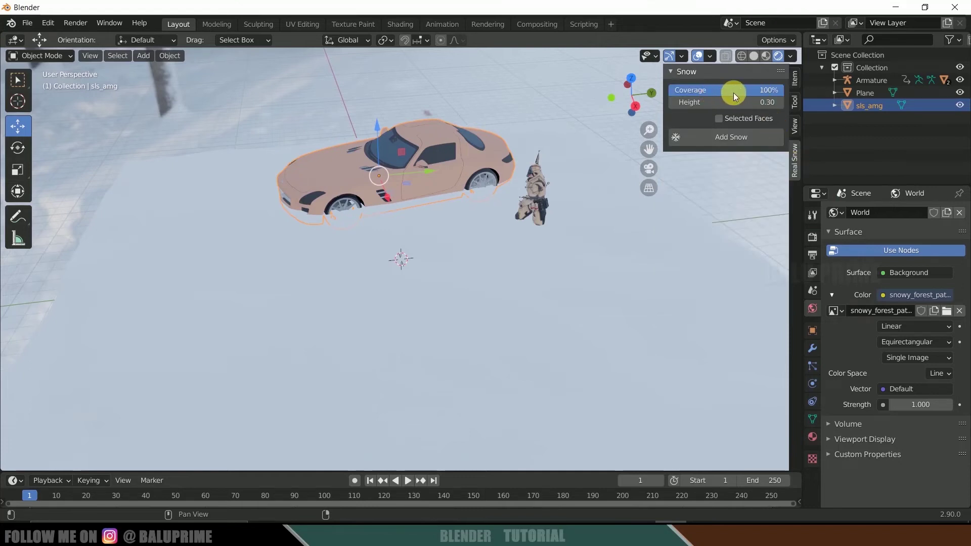
pyautogui.click(717, 90)
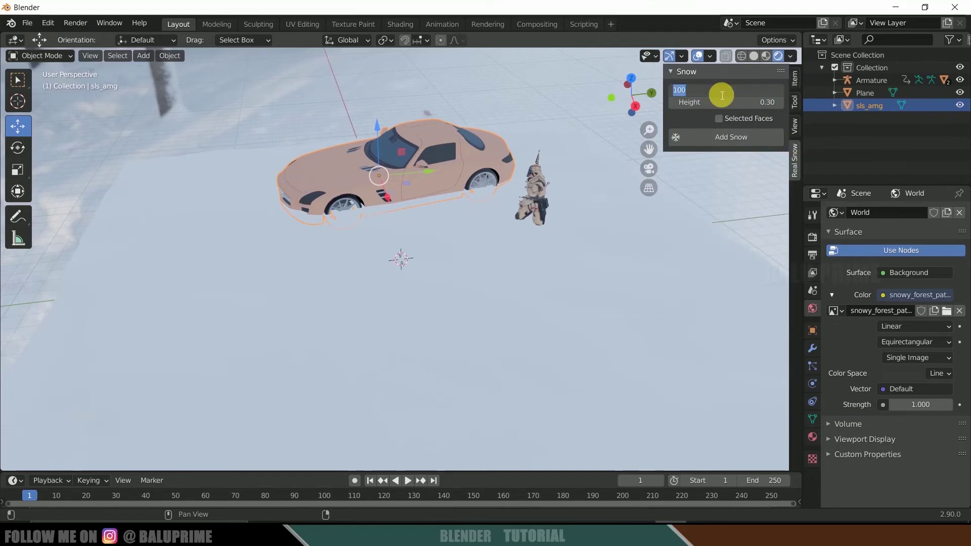
pyautogui.press('Return')
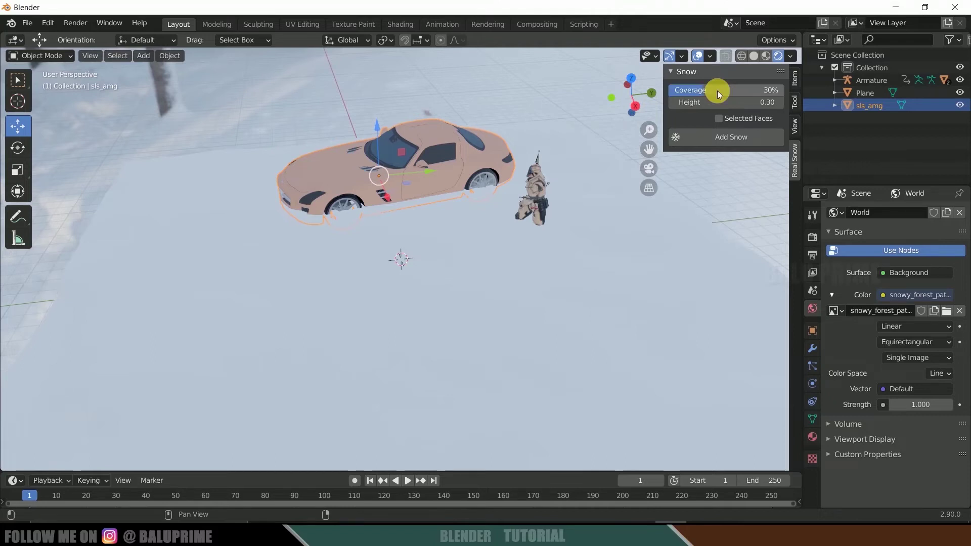
pyautogui.click(717, 103)
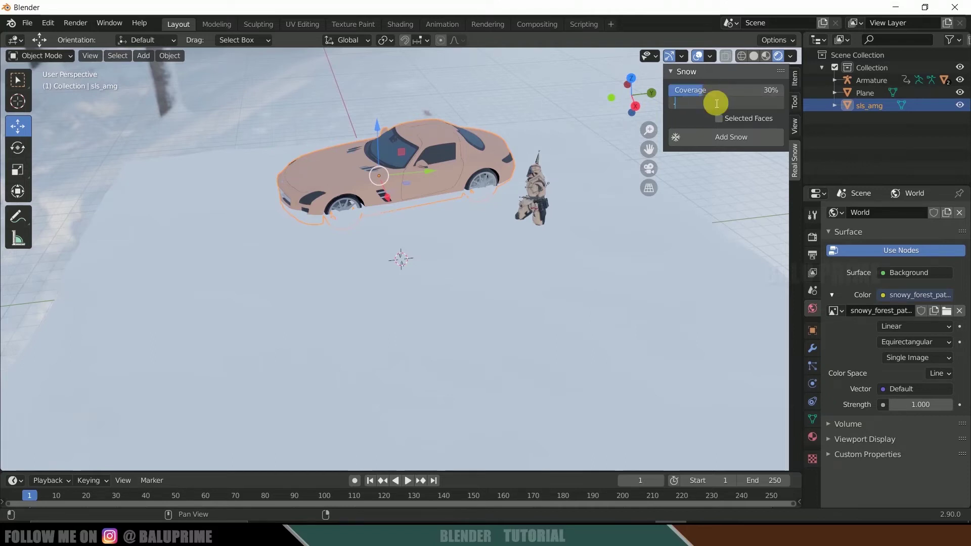
pyautogui.write('.5')
pyautogui.press('Return')
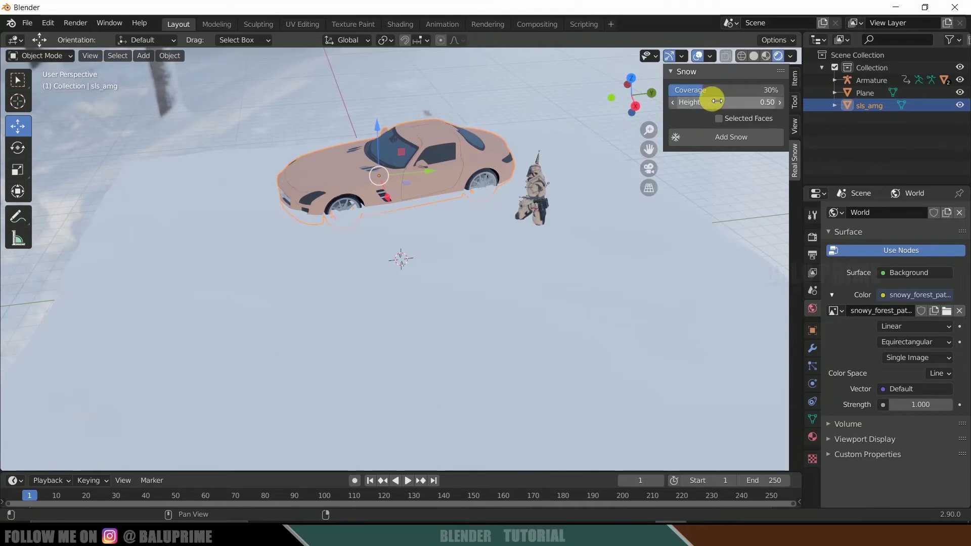
# Step: Generate the snow on the selected car and deselect it to view the result
pyautogui.click(735, 141)
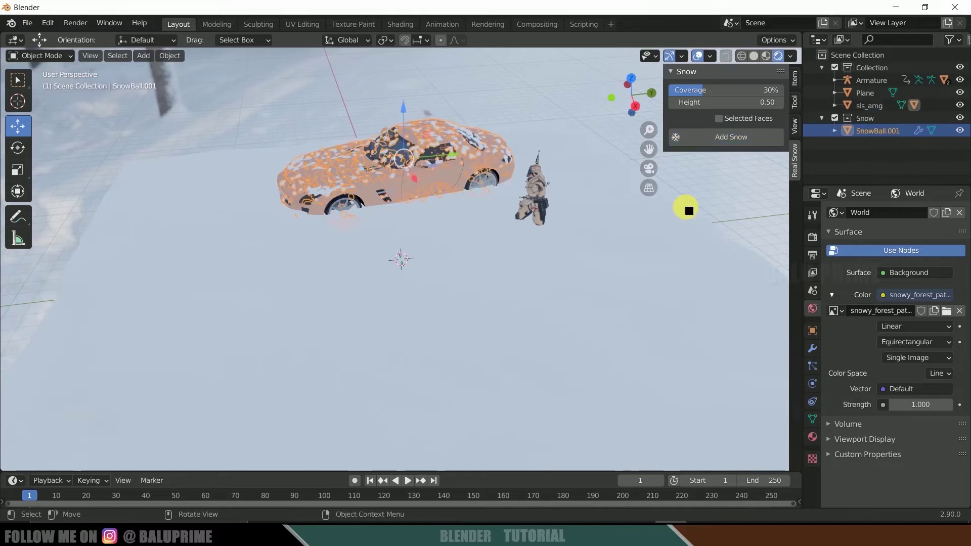
pyautogui.click(546, 116)
pyautogui.moveTo(447, 214)
pyautogui.mouseDown(button='middle')
pyautogui.moveTo(466, 223)
pyautogui.moveTo(455, 226)
pyautogui.moveTo(453, 205)
pyautogui.mouseUp(button='middle')
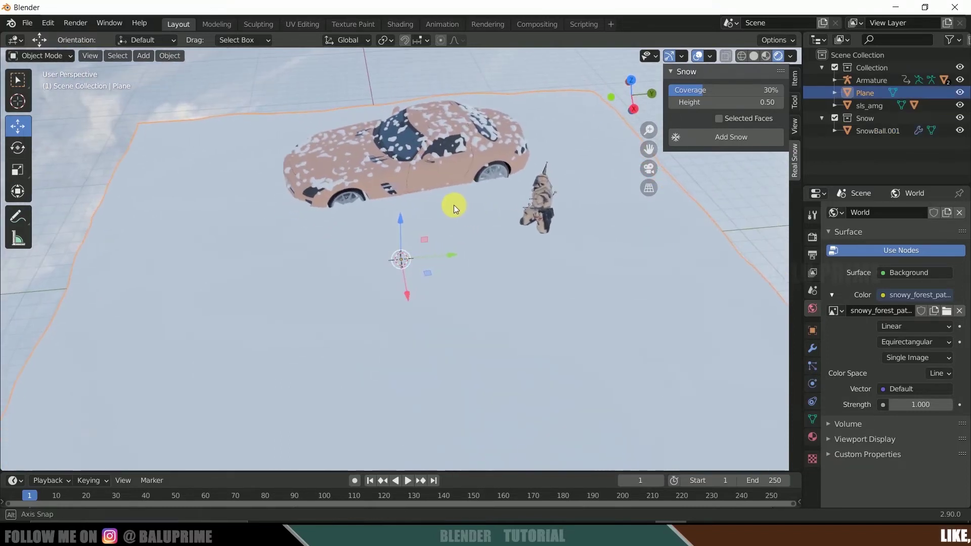
# Step: Select the snow on the car and examine its material node tree in the Shading workspace, returning to the Layout workspace
pyautogui.click(429, 139)
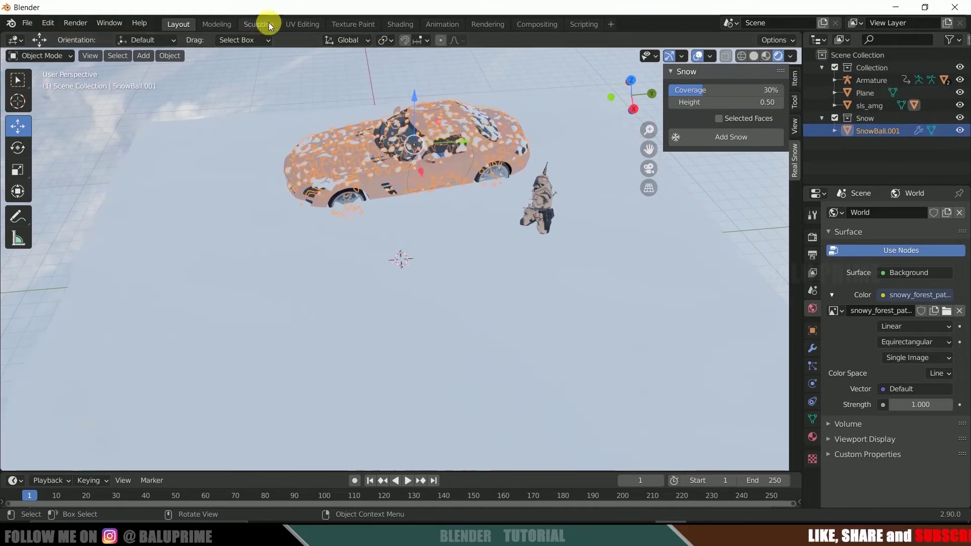
pyautogui.click(402, 28)
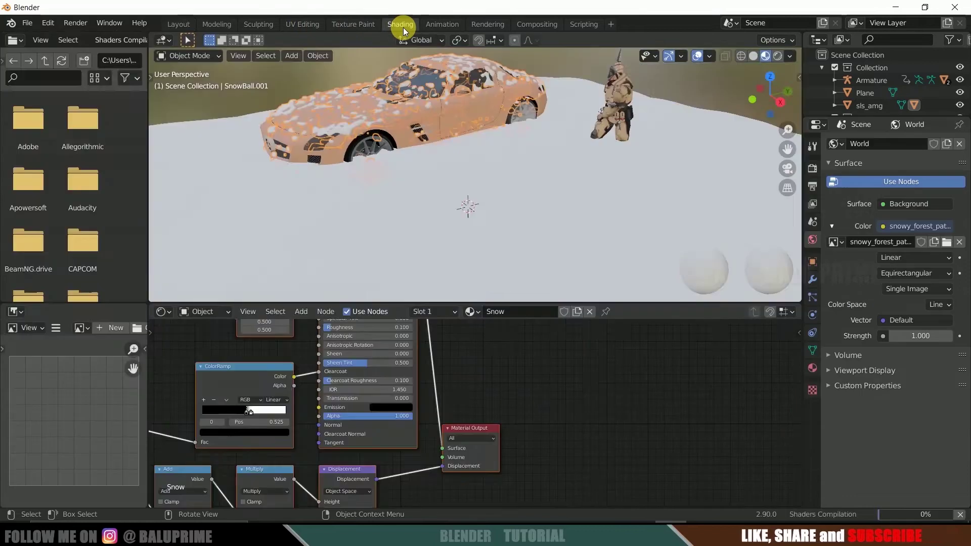
pyautogui.scroll(-4, 519, 384)
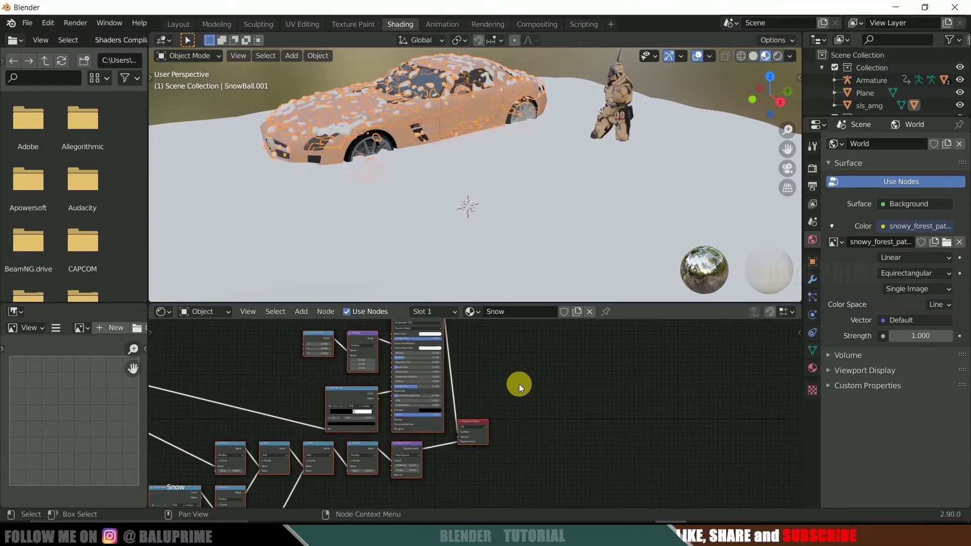
pyautogui.scroll(-3, 653, 391)
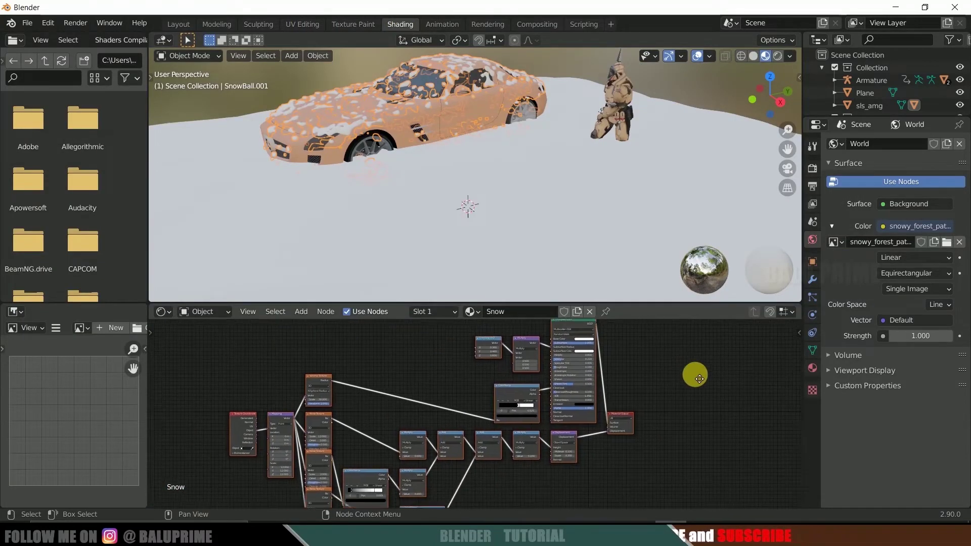
pyautogui.scroll(-2, 692, 380)
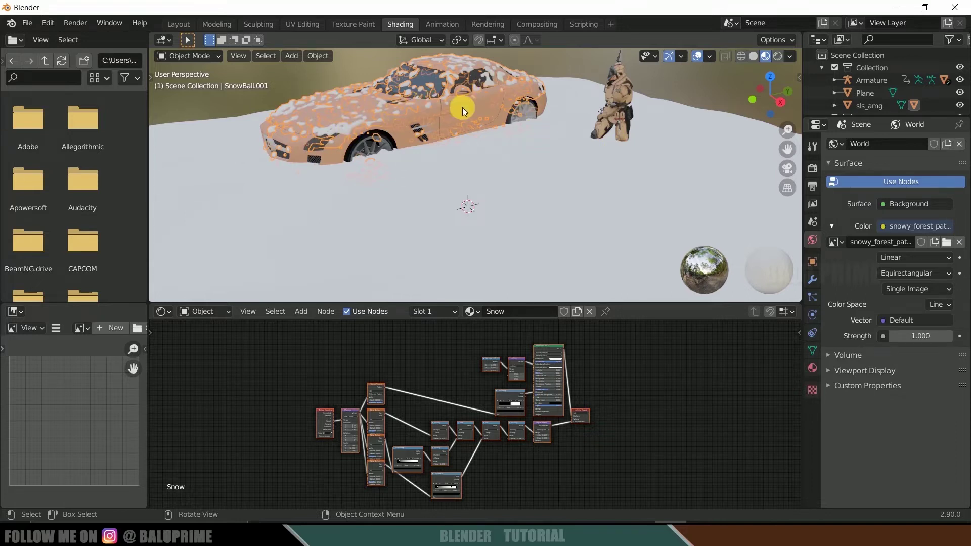
pyautogui.click(173, 25)
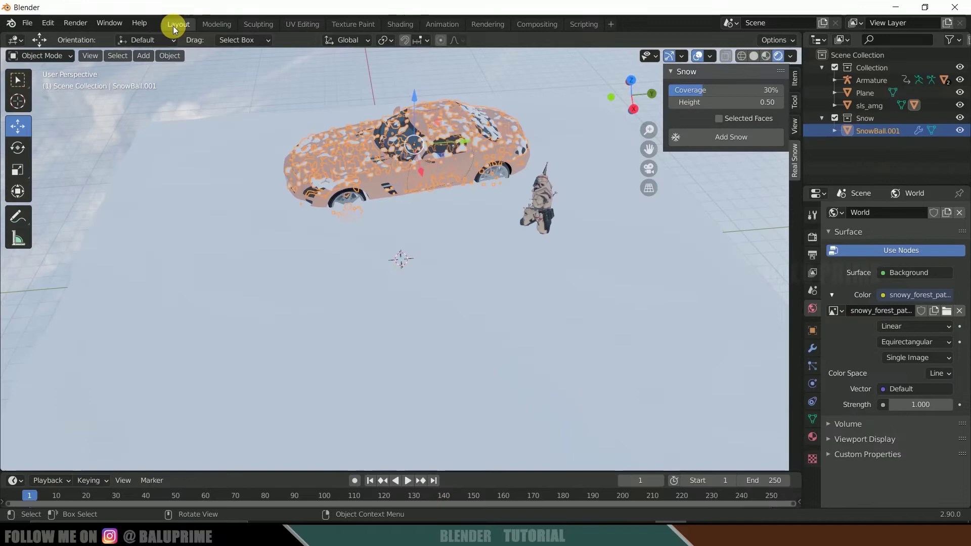
# Step: Assign the existing Snow material to the ground plane and inspect the surface up close
pyautogui.click(611, 302)
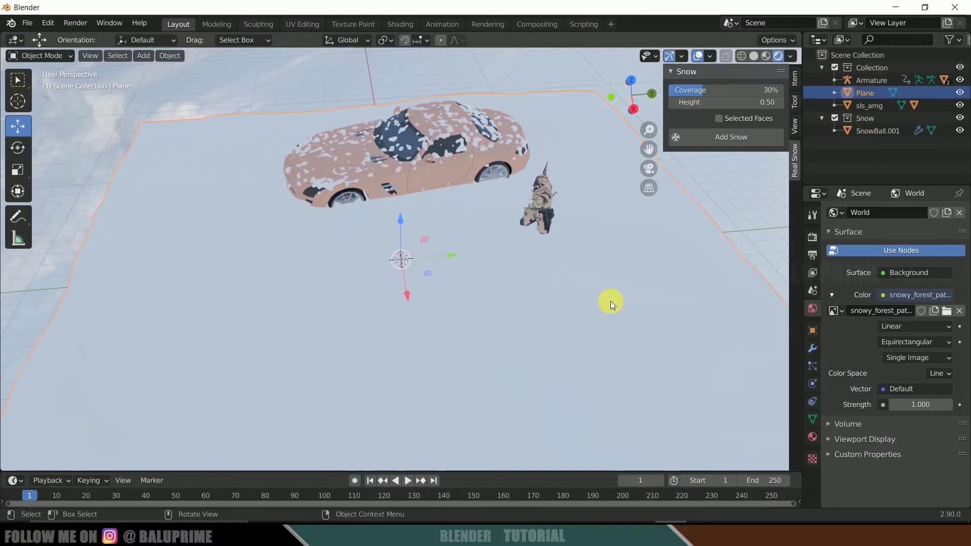
pyautogui.click(813, 437)
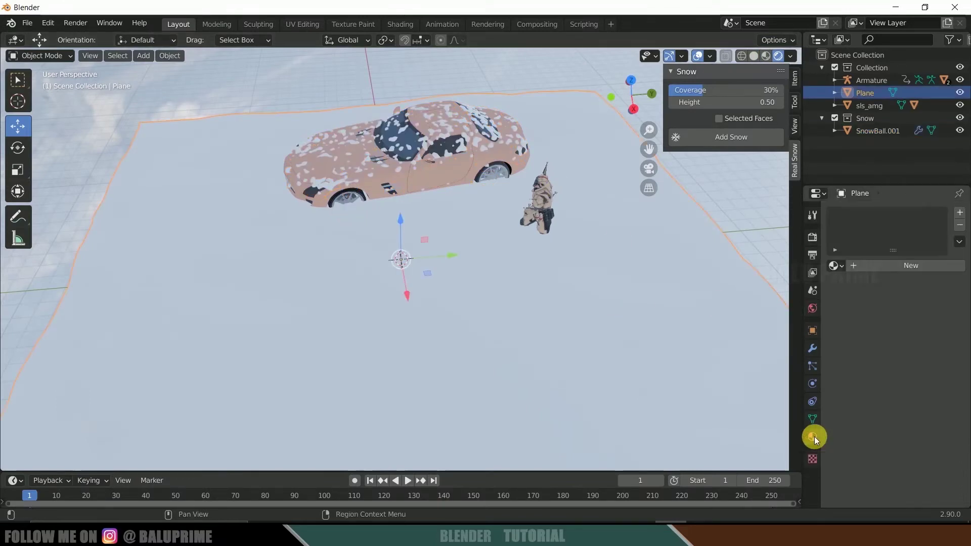
pyautogui.click(840, 264)
pyautogui.scroll(-10, 814, 357)
pyautogui.scroll(-20, 815, 360)
pyautogui.scroll(-20, 814, 361)
pyautogui.scroll(-5, 814, 360)
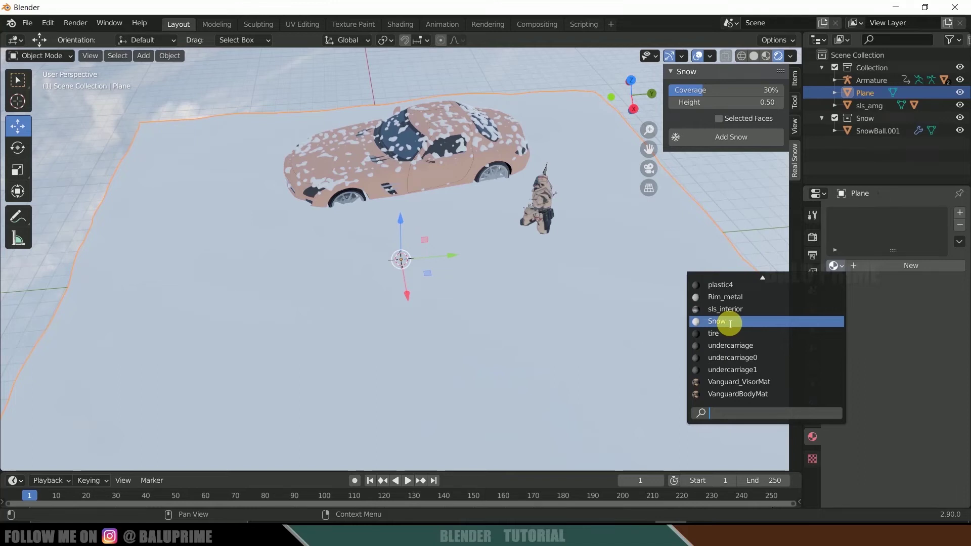
pyautogui.click(727, 323)
pyautogui.moveTo(574, 251); pyautogui.dragTo(537, 322, button='middle')
pyautogui.scroll(4, 537, 322)
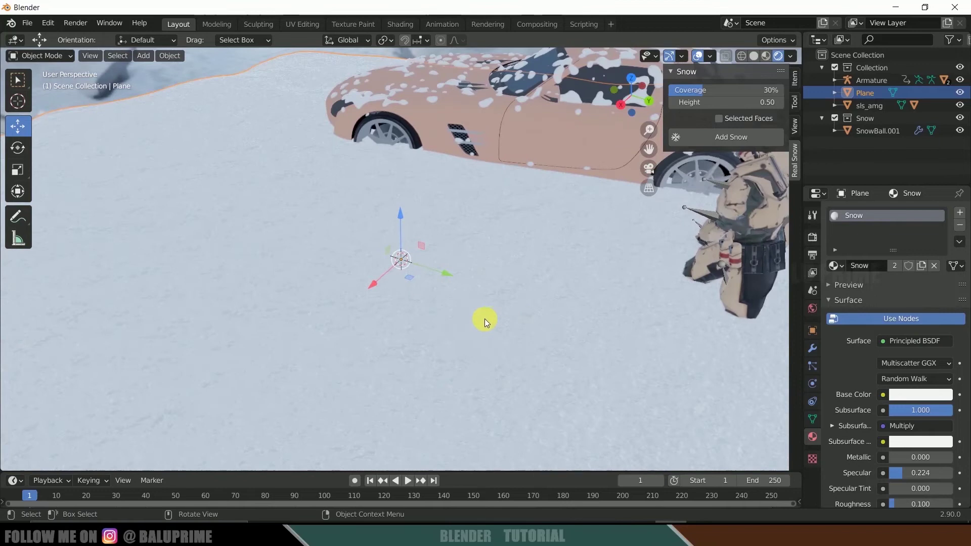
pyautogui.moveTo(283, 346); pyautogui.dragTo(368, 329, button='middle')
pyautogui.moveTo(503, 337); pyautogui.dragTo(469, 363, button='middle')
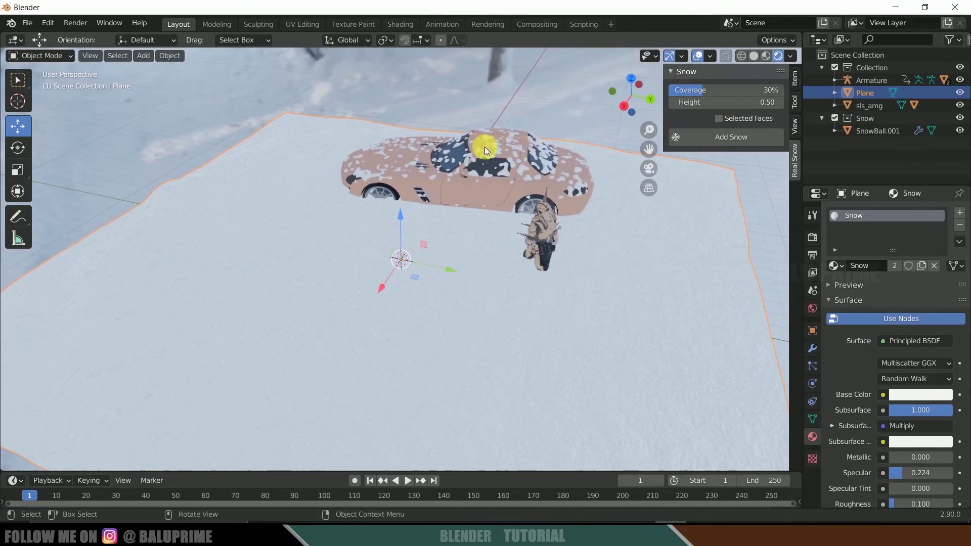
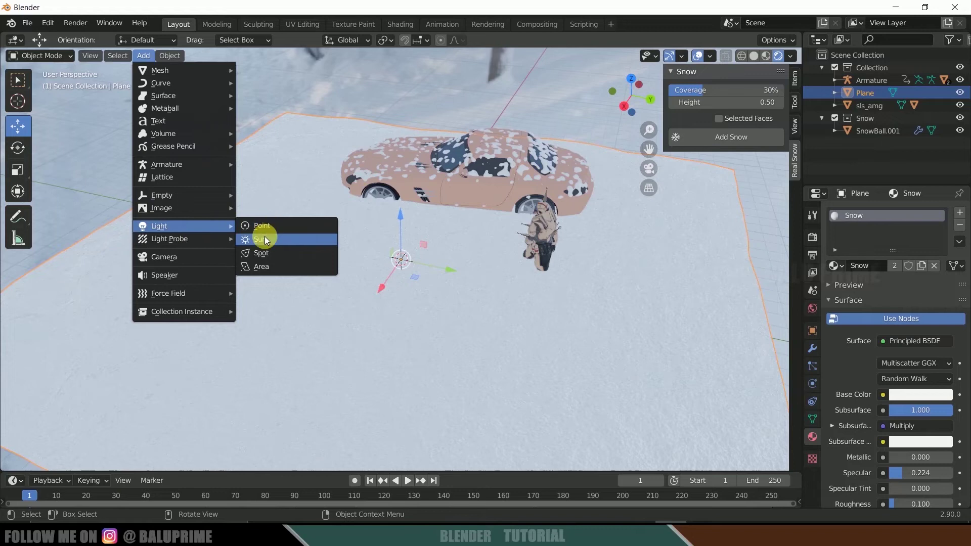
# Step: Add a sun light and raise it along Z above the car
pyautogui.click(265, 236)
pyautogui.moveTo(400, 217); pyautogui.dragTo(403, 53)
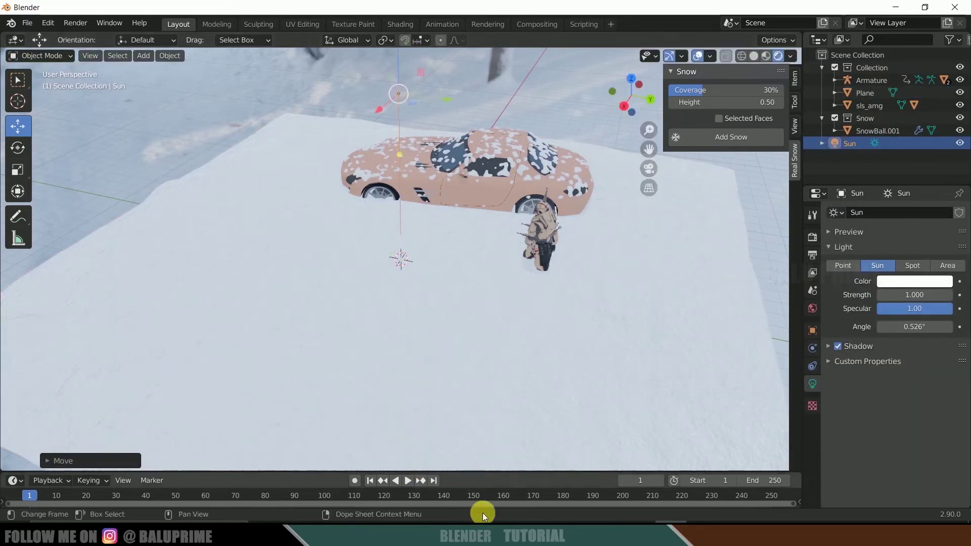
# Step: Try sun strengths of 5 and 4, and settle on a strength of 3
pyautogui.click(916, 297)
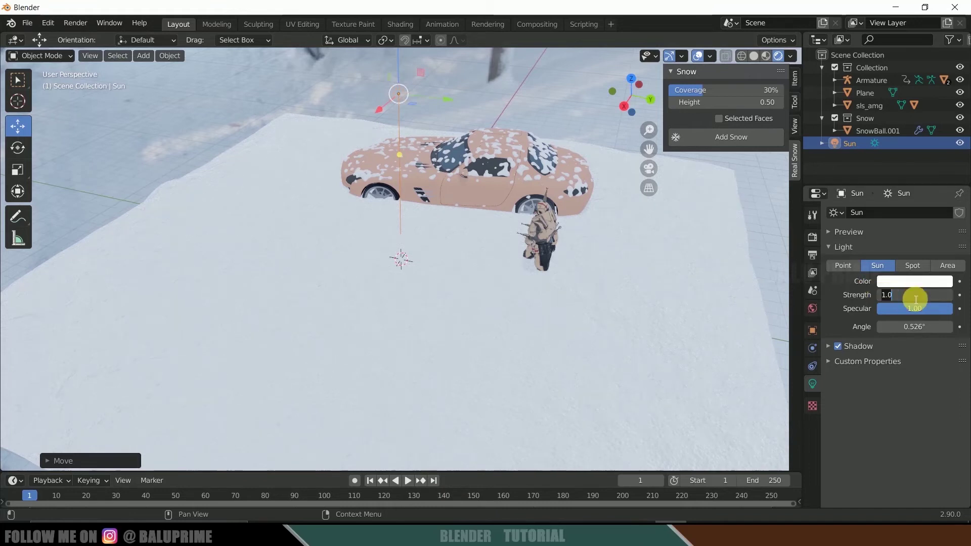
pyautogui.press('Return')
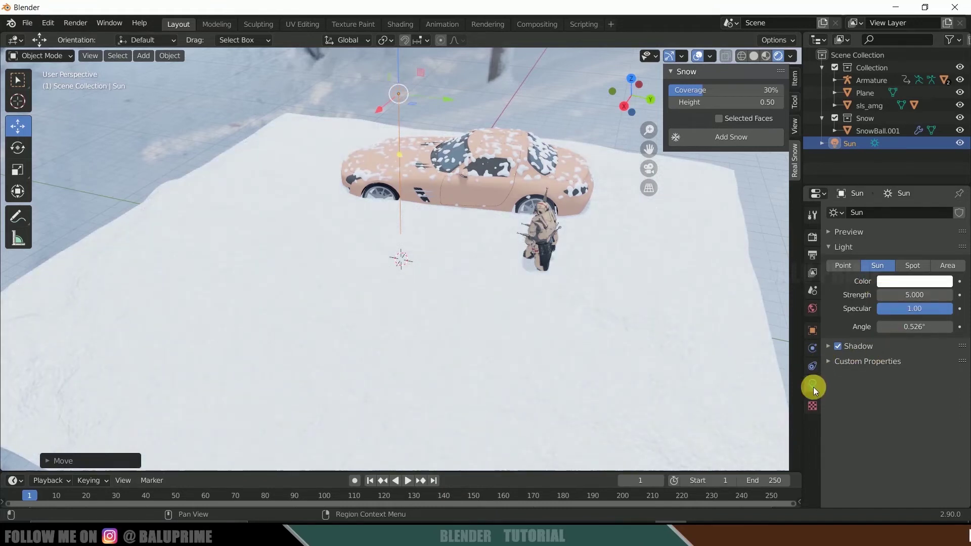
pyautogui.click(925, 296)
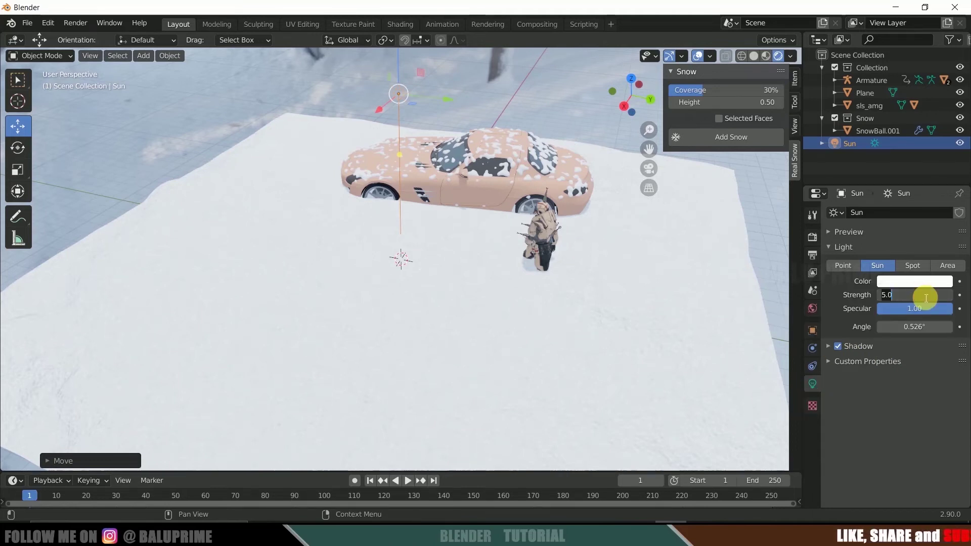
pyautogui.write('4')
pyautogui.press('Return')
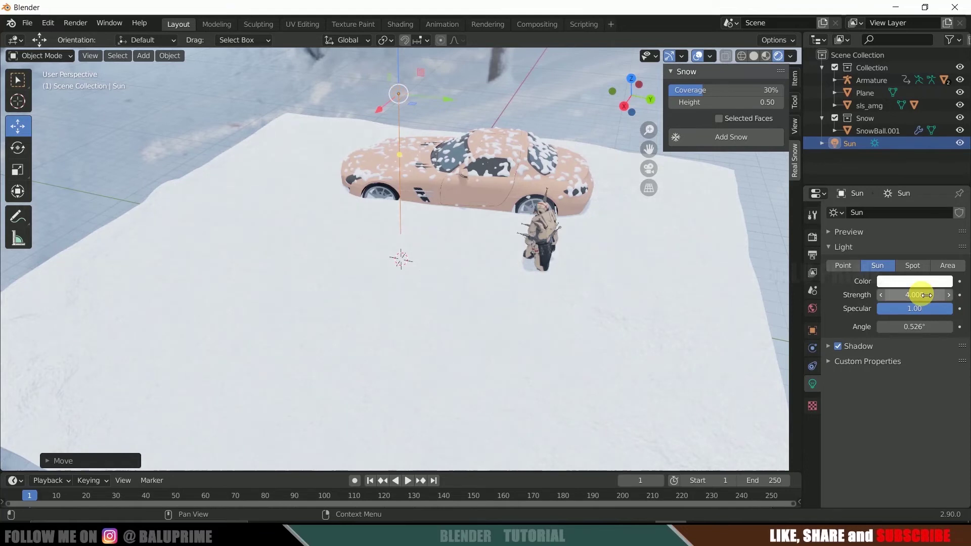
pyautogui.click(926, 296)
pyautogui.write('3')
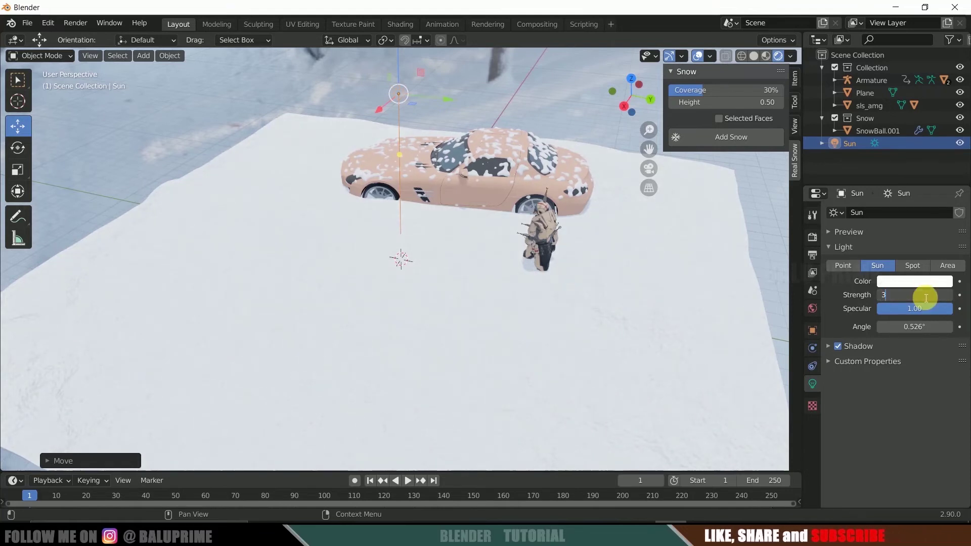
pyautogui.press('Return')
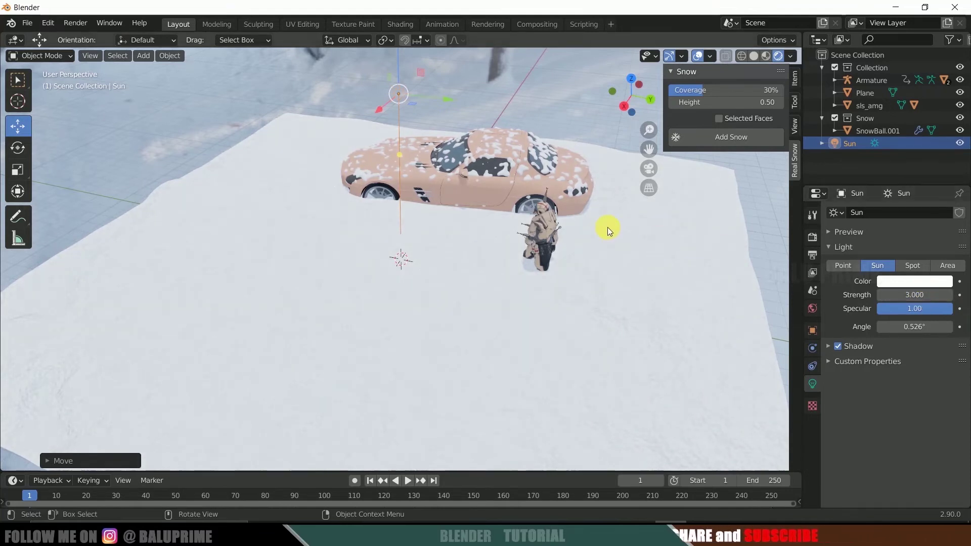
# Step: Rotate the sun light by about 85° so it shines across the snow at a low angle
pyautogui.press('r')
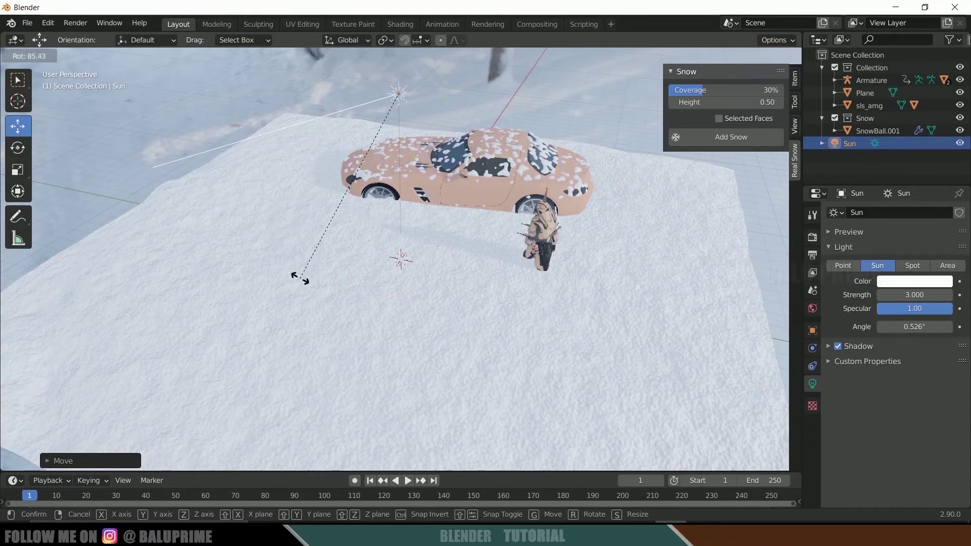
pyautogui.click(300, 278)
pyautogui.moveTo(599, 323)
pyautogui.mouseDown(button='middle')
pyautogui.moveTo(568, 323)
pyautogui.moveTo(583, 323)
pyautogui.mouseUp(button='middle')
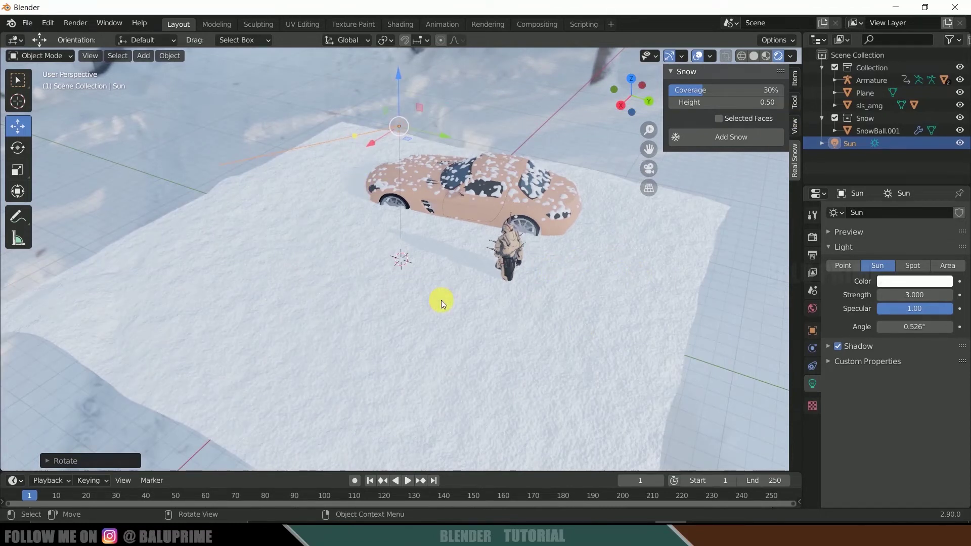
# Step: Switch to solid shading and add Dynamic Paint to the ground plane as a Canvas
pyautogui.click(757, 56)
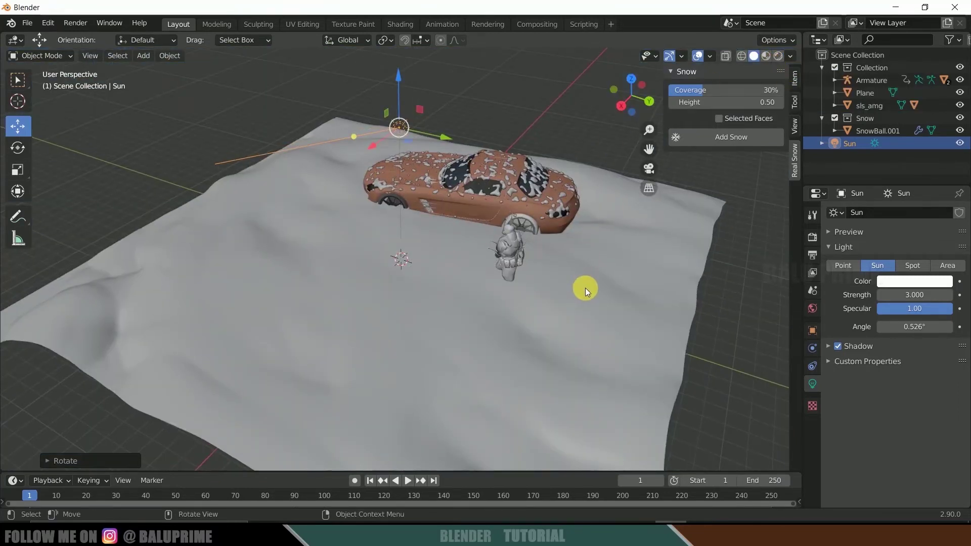
pyautogui.click(333, 332)
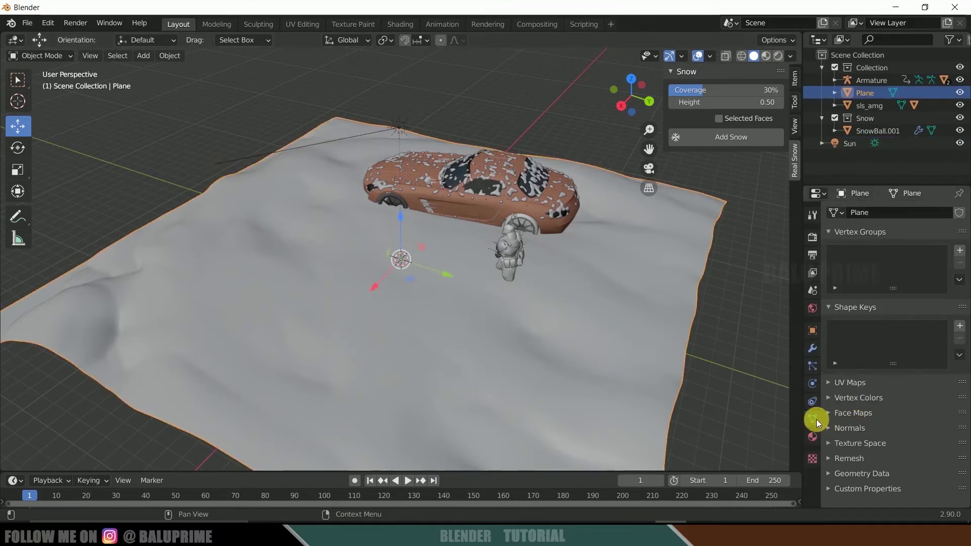
pyautogui.click(813, 383)
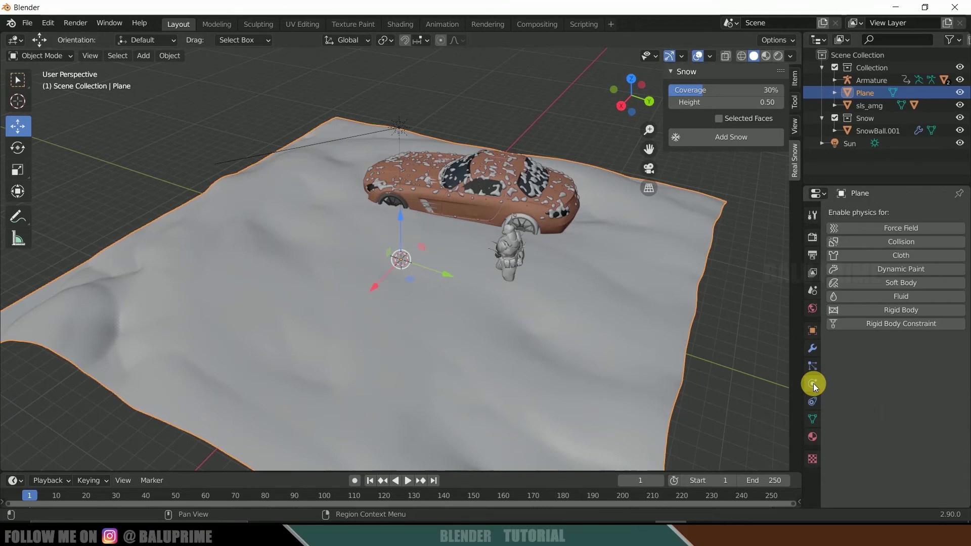
pyautogui.click(908, 268)
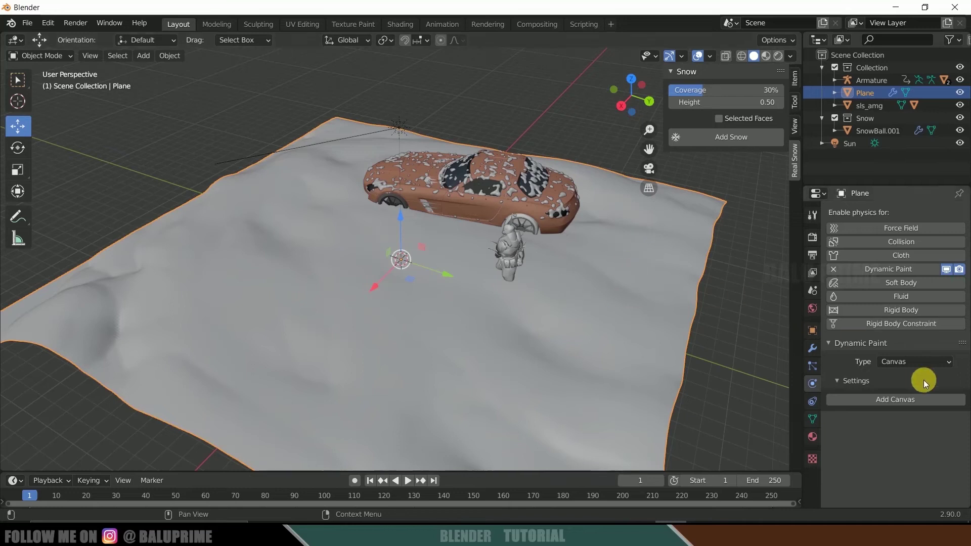
pyautogui.click(917, 360)
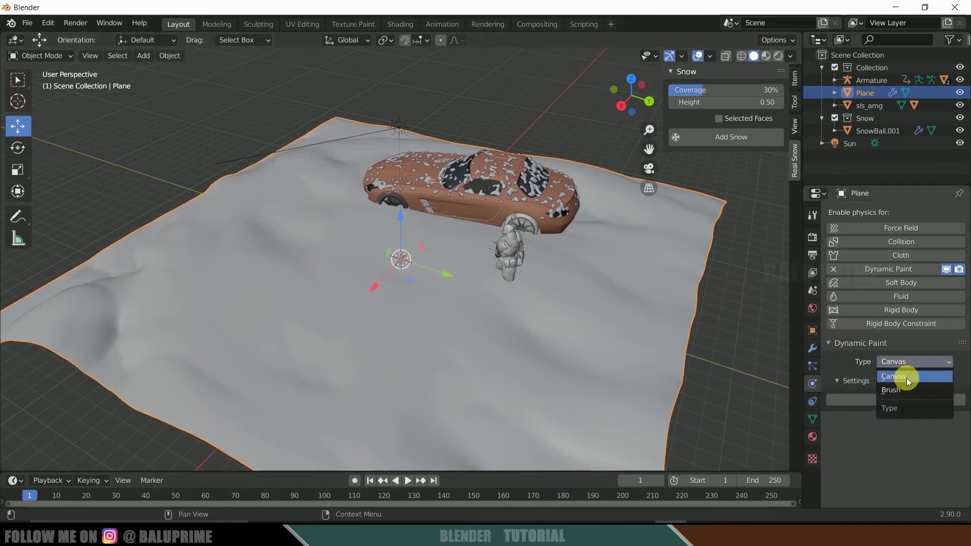
pyautogui.click(906, 378)
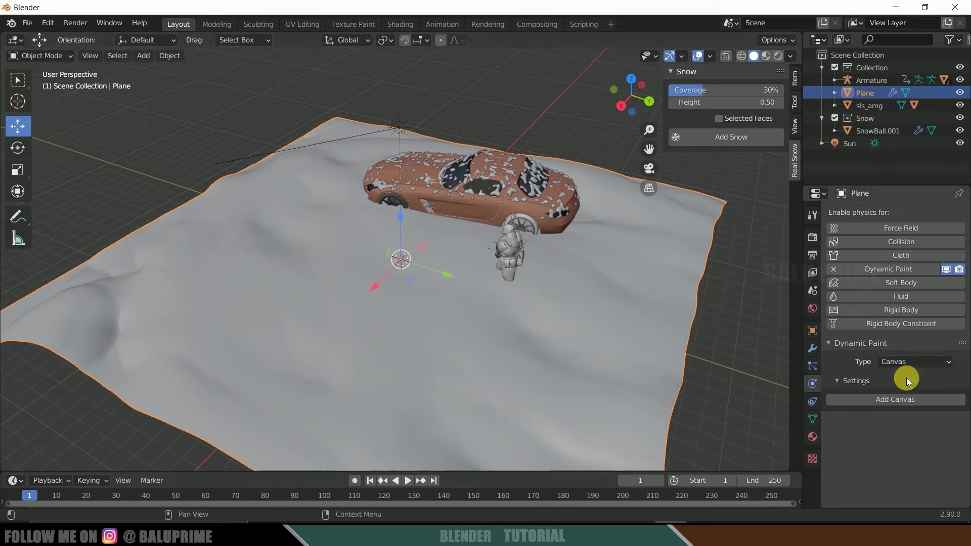
pyautogui.click(892, 400)
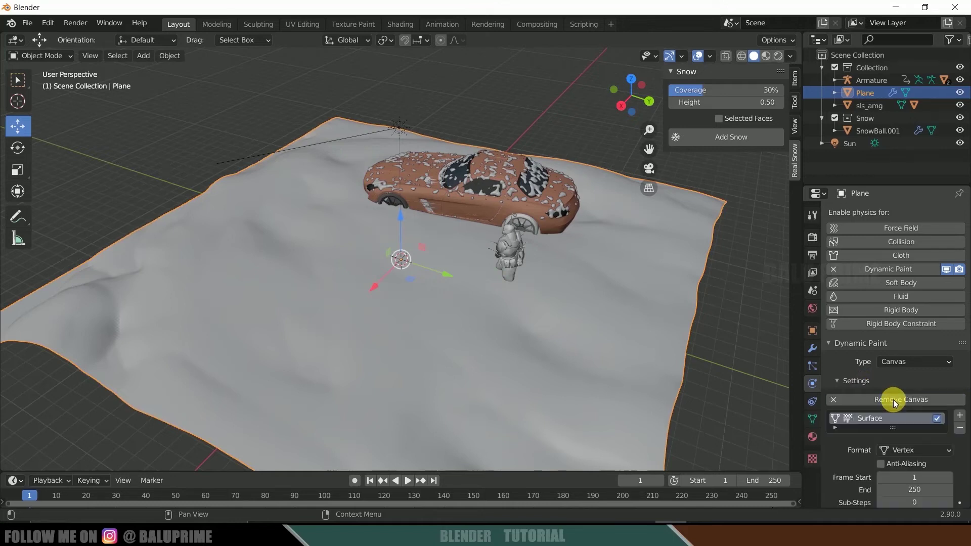
# Step: Set the ground canvas's surface type to Displace
pyautogui.scroll(-8, 893, 402)
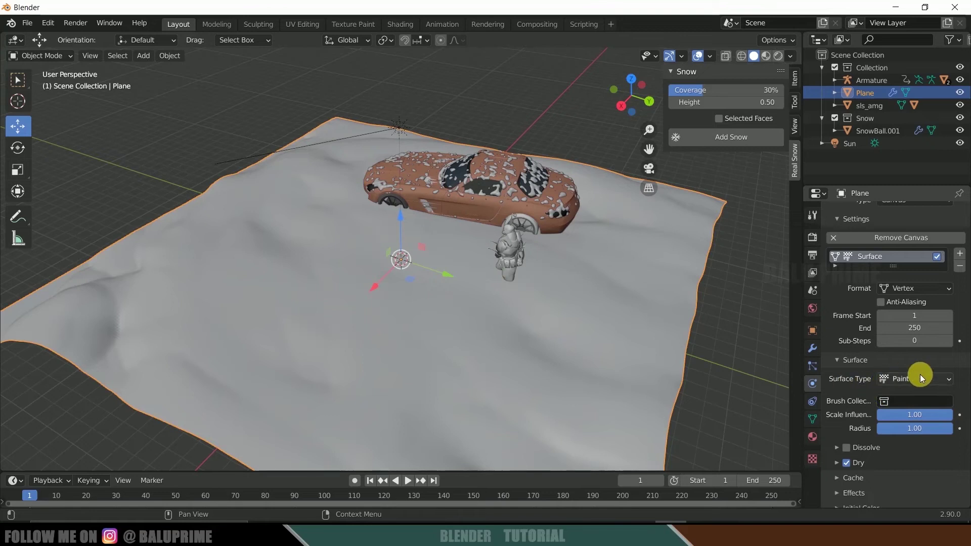
pyautogui.click(921, 378)
pyautogui.click(919, 392)
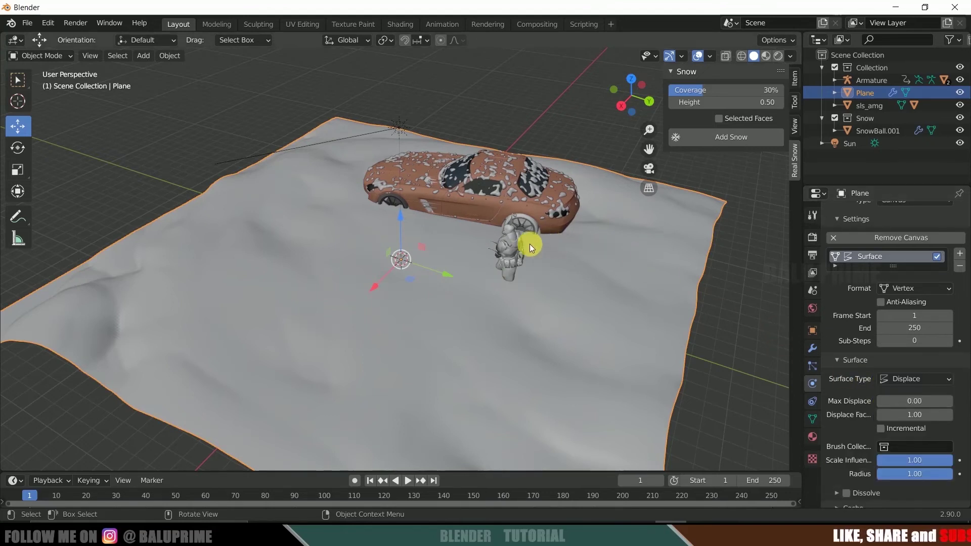
# Step: Add Dynamic Paint to the character's vanguard_Mesh and make it a Brush
pyautogui.click(515, 244)
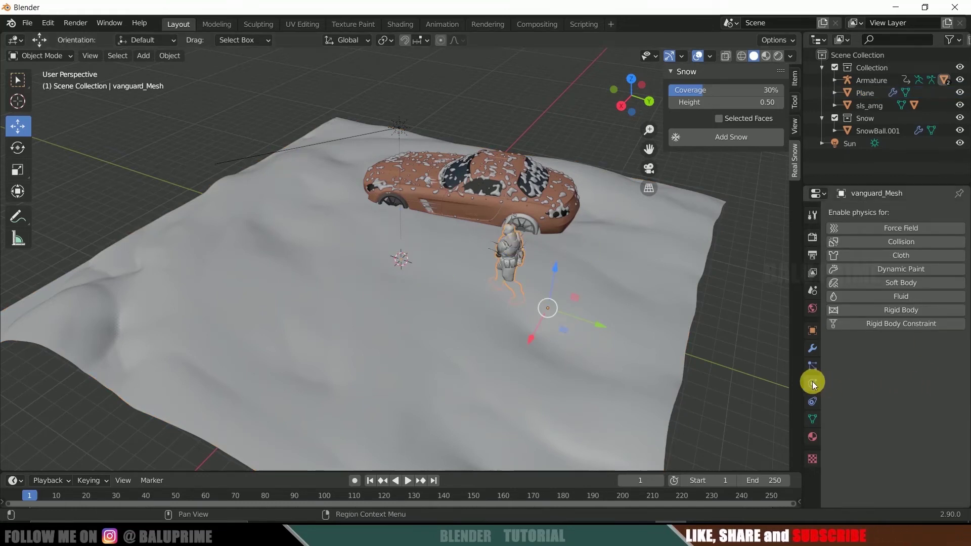
pyautogui.click(894, 272)
pyautogui.click(905, 361)
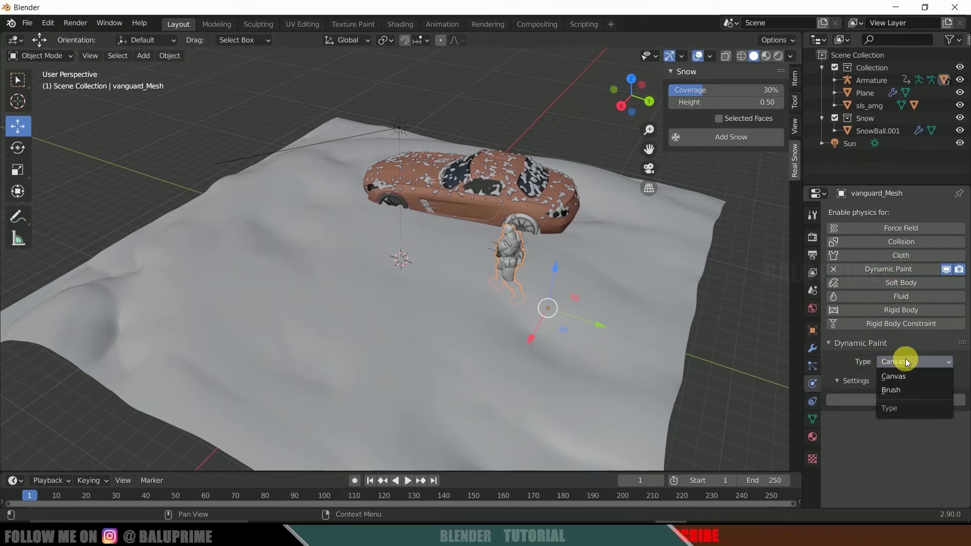
pyautogui.click(900, 388)
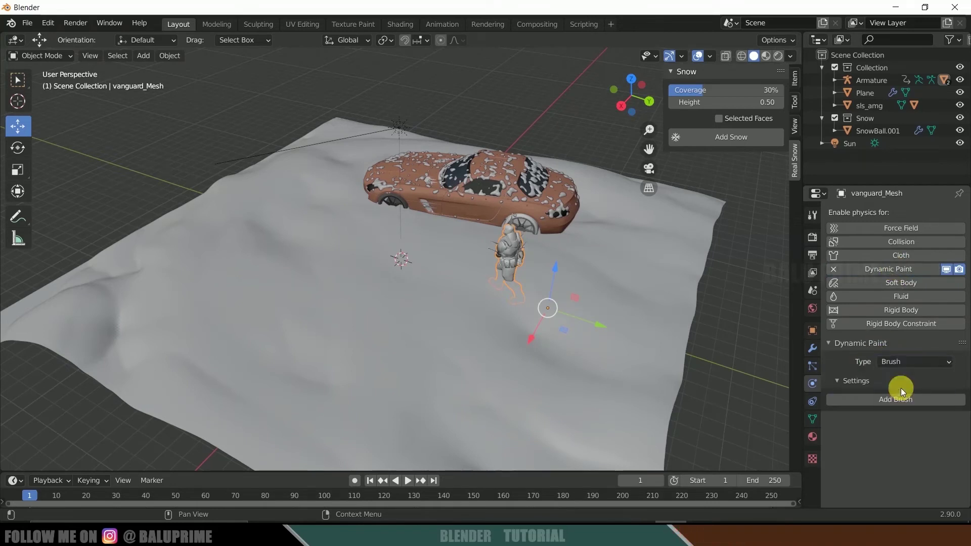
pyautogui.click(910, 400)
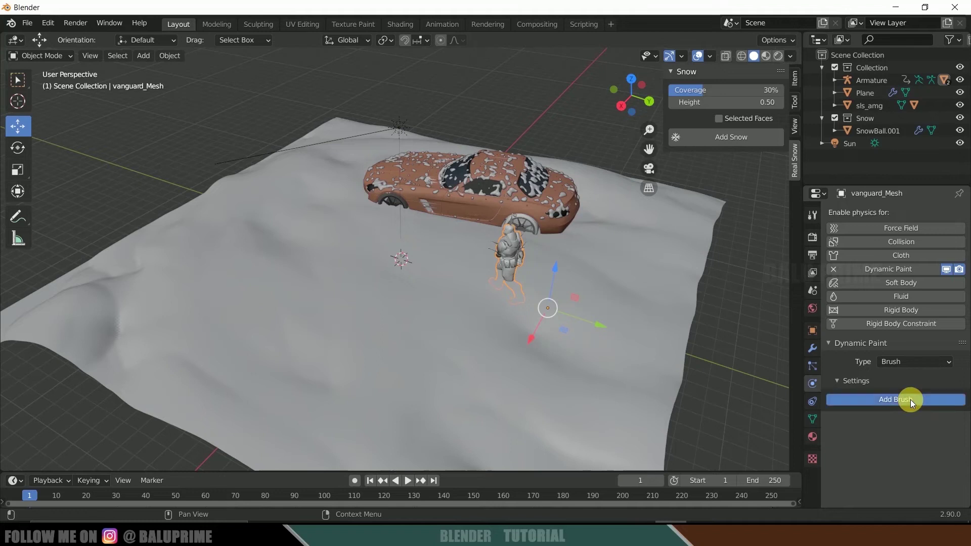
pyautogui.scroll(-2, 908, 404)
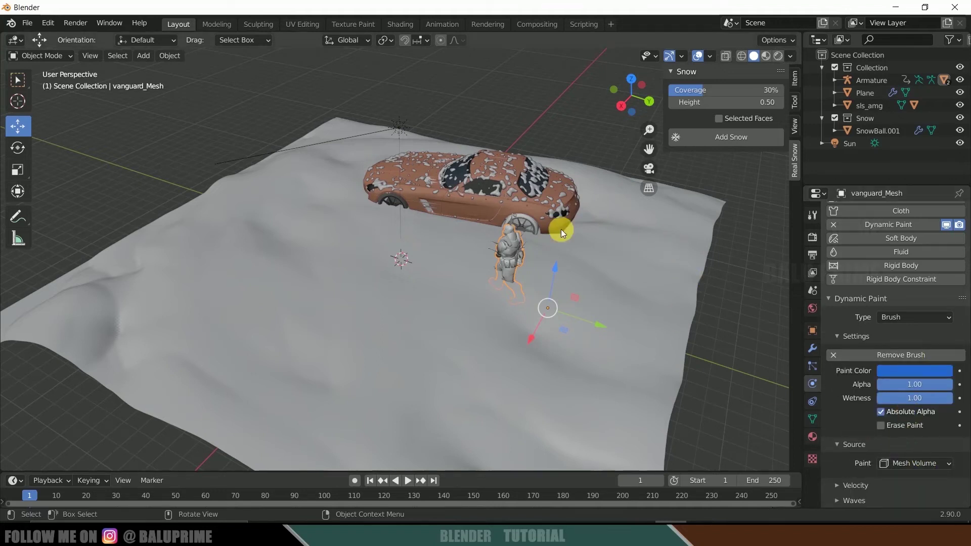
# Step: Add Dynamic Paint to the sls_amg car and make it a Brush
pyautogui.click(490, 209)
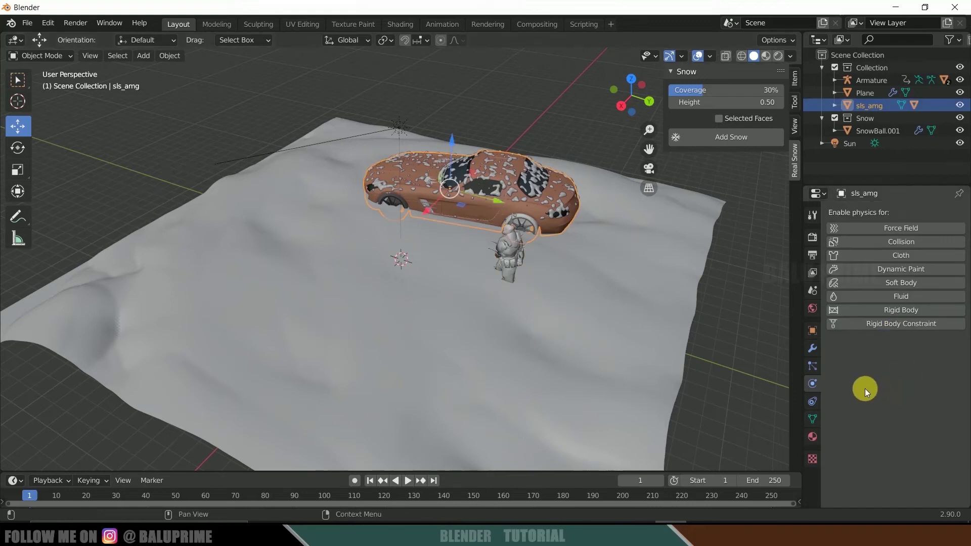
pyautogui.click(903, 268)
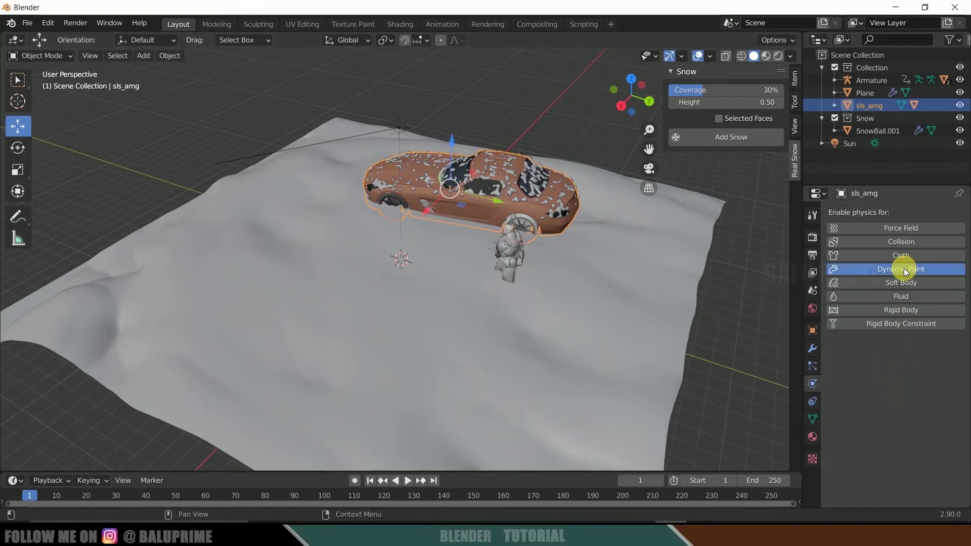
pyautogui.click(906, 363)
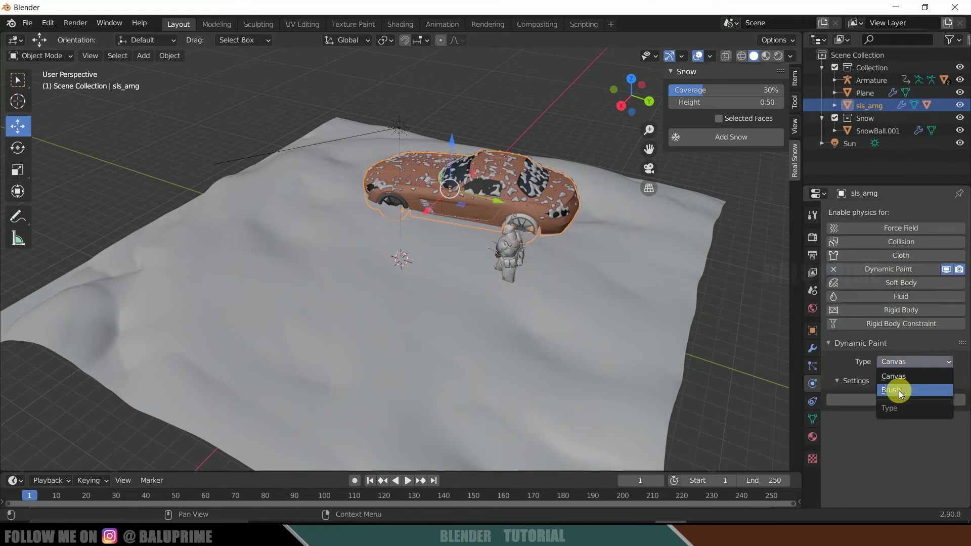
pyautogui.click(899, 391)
pyautogui.click(905, 399)
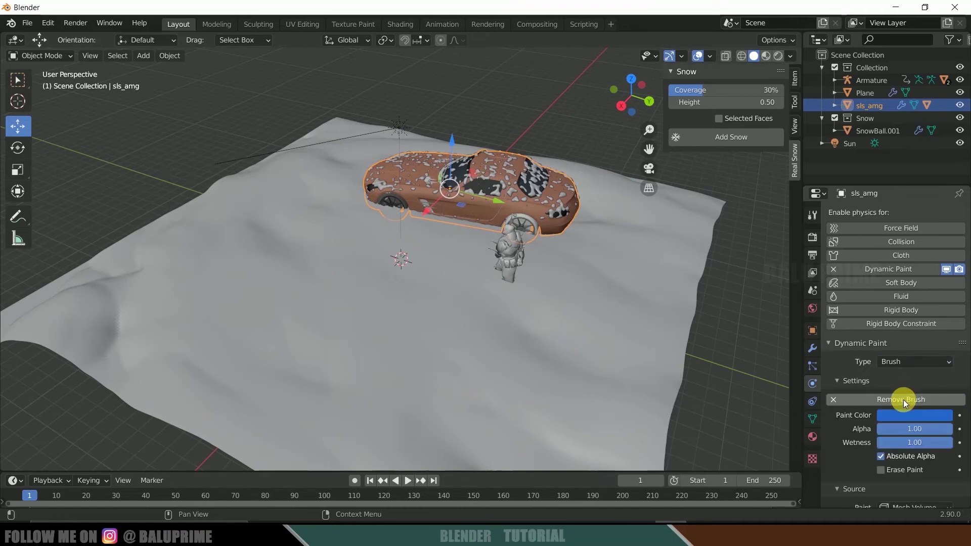
# Step: Play the animation, examine the character's tracks in the snow from several angles, and return to frame 1
pyautogui.click(408, 480)
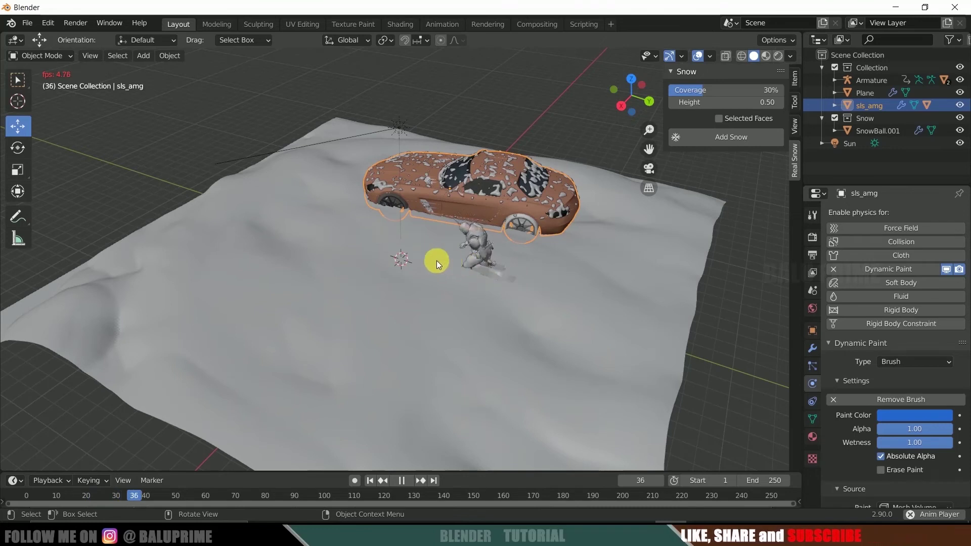
pyautogui.moveTo(542, 322); pyautogui.dragTo(412, 325, button='middle')
pyautogui.scroll(4, 371, 344)
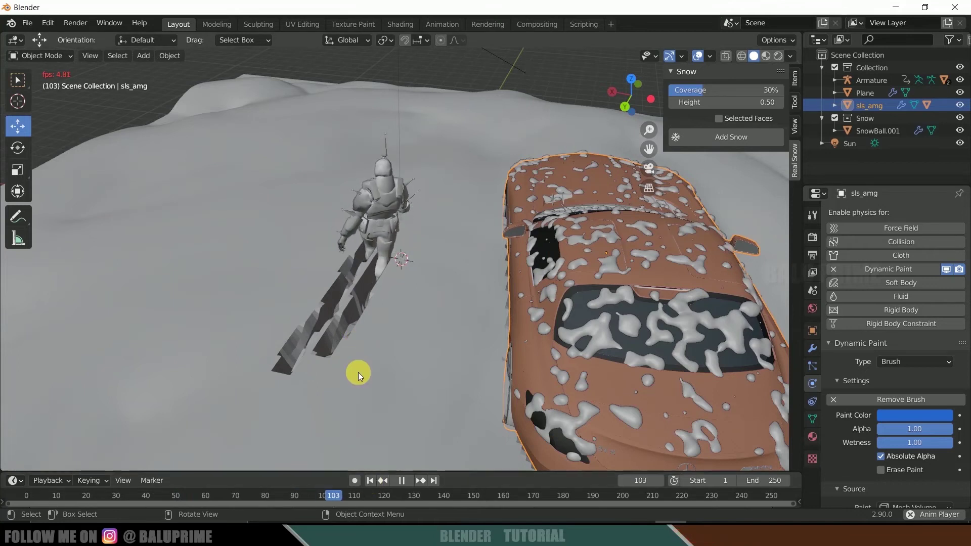
pyautogui.moveTo(362, 309); pyautogui.dragTo(406, 426, button='middle')
pyautogui.click(374, 481)
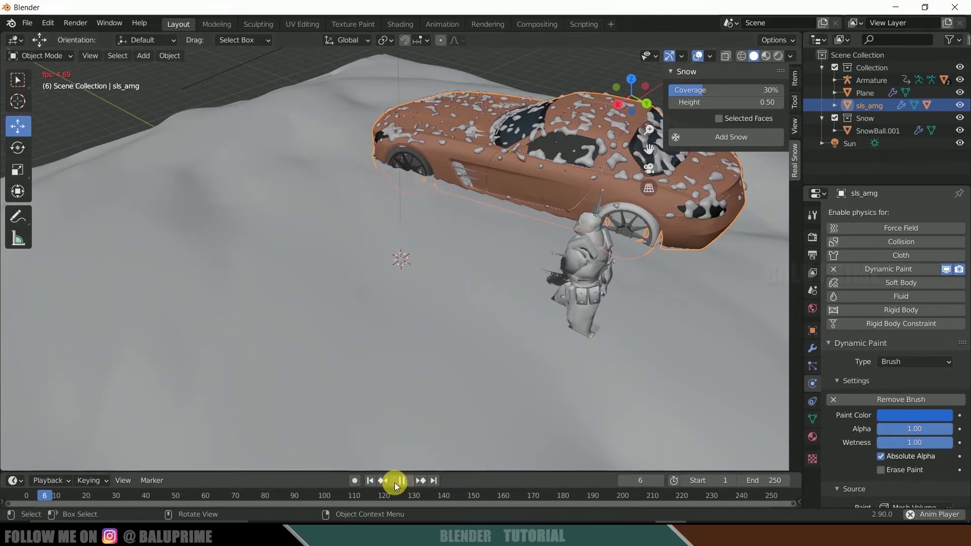
pyautogui.click(369, 481)
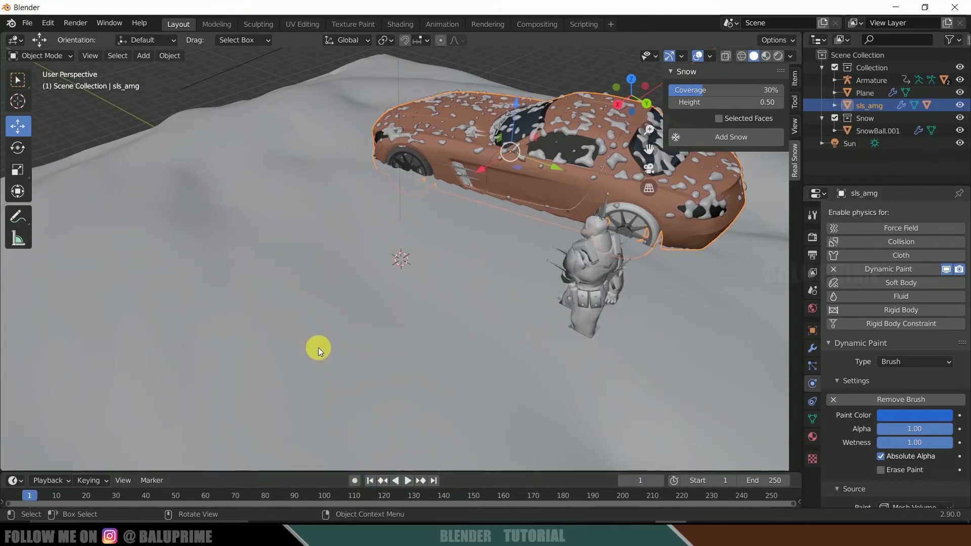
pyautogui.press('KP_2')
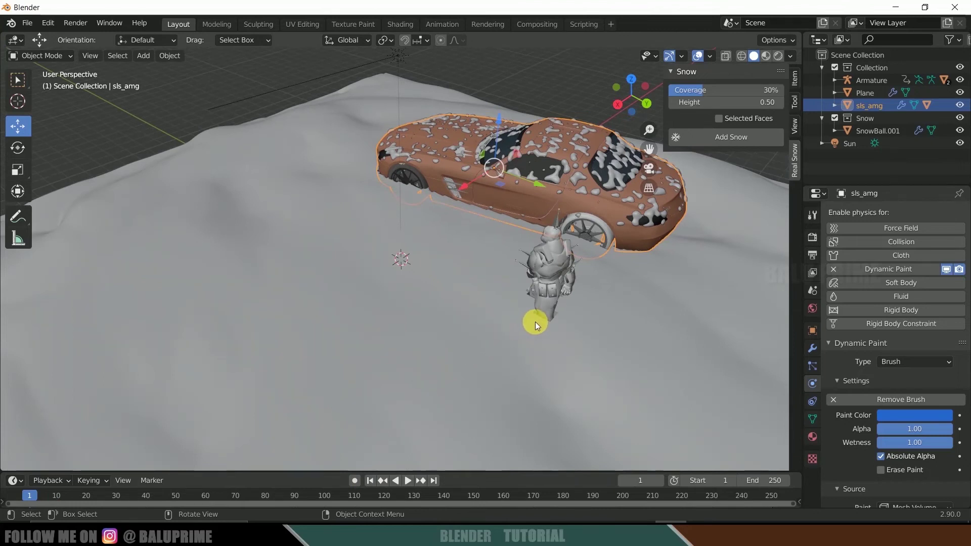
# Step: Select the ground plane and expand the cache settings of its Dynamic Paint canvas
pyautogui.click(383, 307)
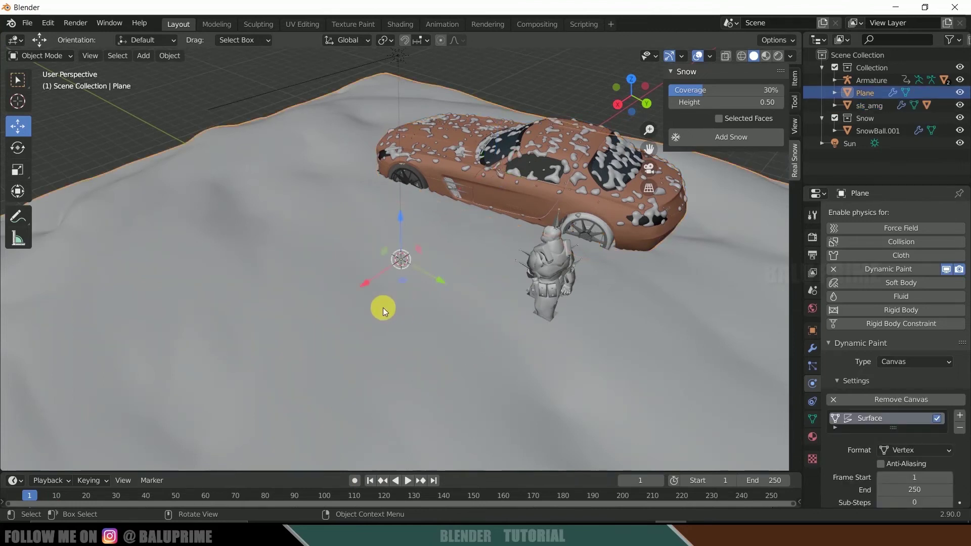
pyautogui.scroll(-8, 862, 371)
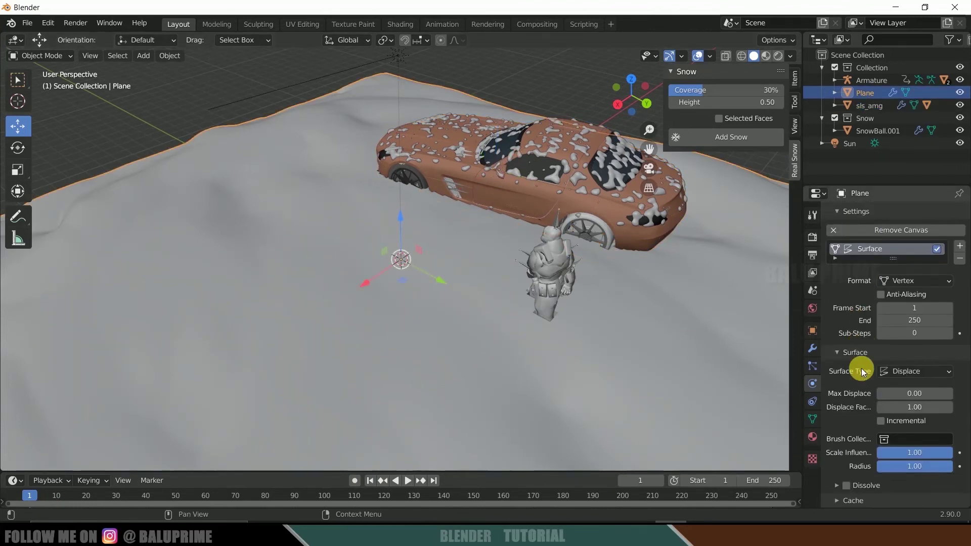
pyautogui.click(836, 493)
pyautogui.scroll(-8, 836, 490)
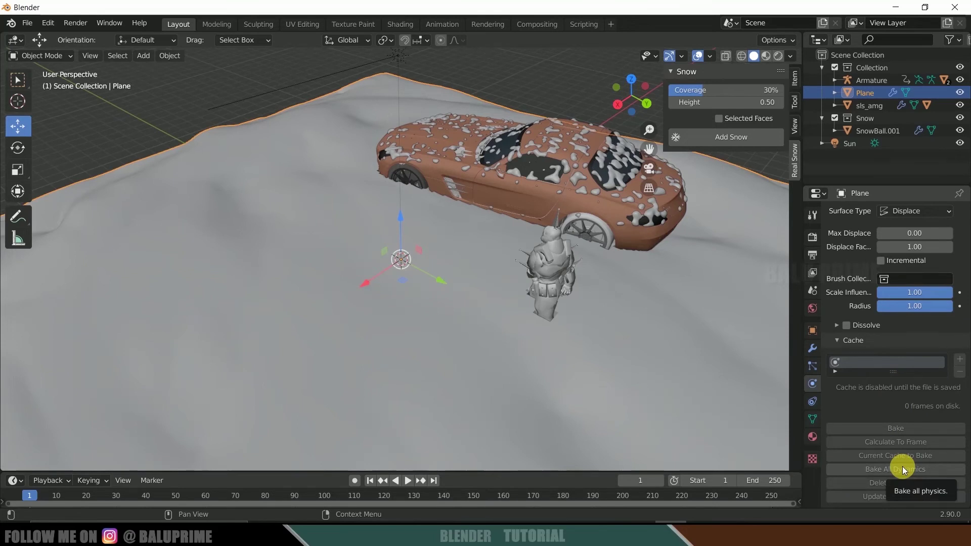
# Step: Save the project as "snow walking"
pyautogui.click(27, 23)
pyautogui.click(46, 120)
pyautogui.click(445, 464)
pyautogui.write('snow walking')
pyautogui.press('Return')
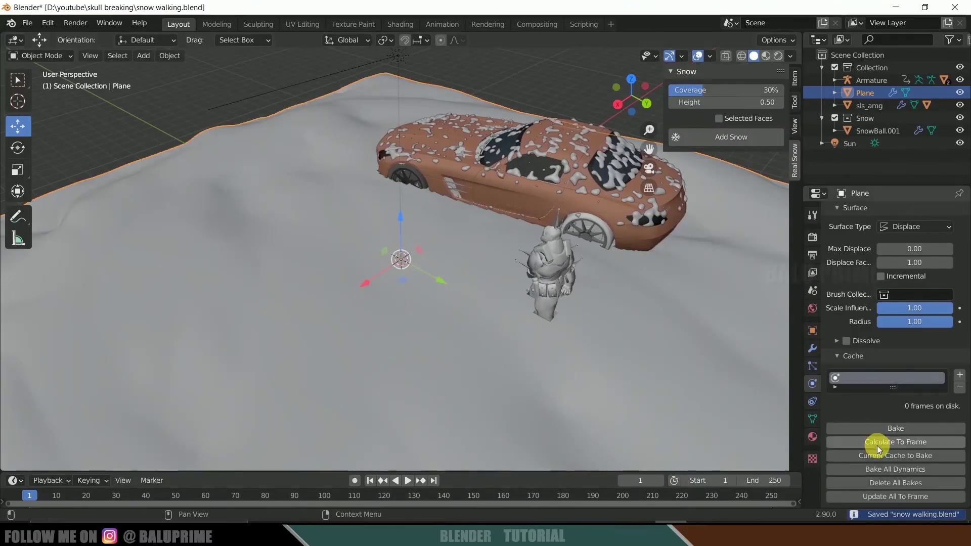
# Step: Bake all dynamics from the cache settings of the ground's Dynamic Paint canvas
pyautogui.click(834, 356)
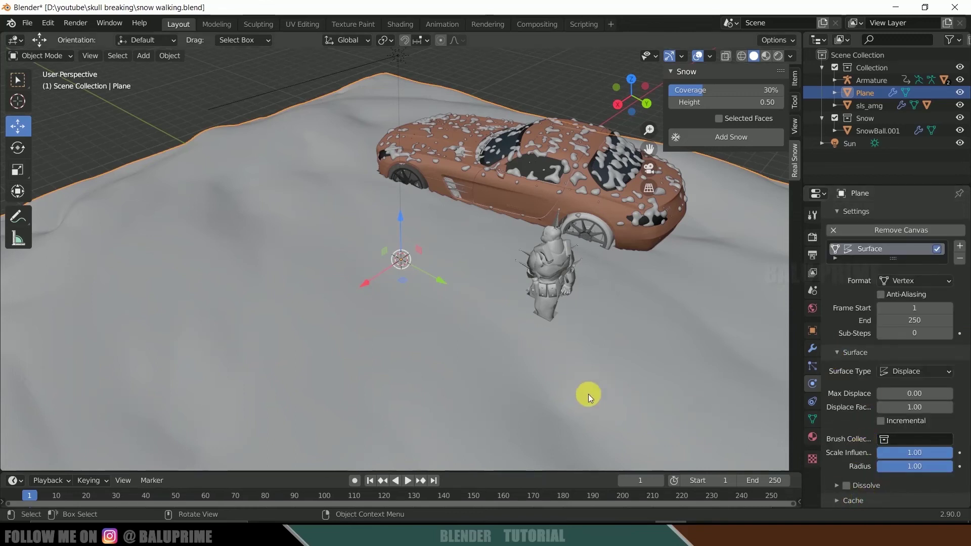
pyautogui.click(838, 501)
pyautogui.scroll(-6, 842, 433)
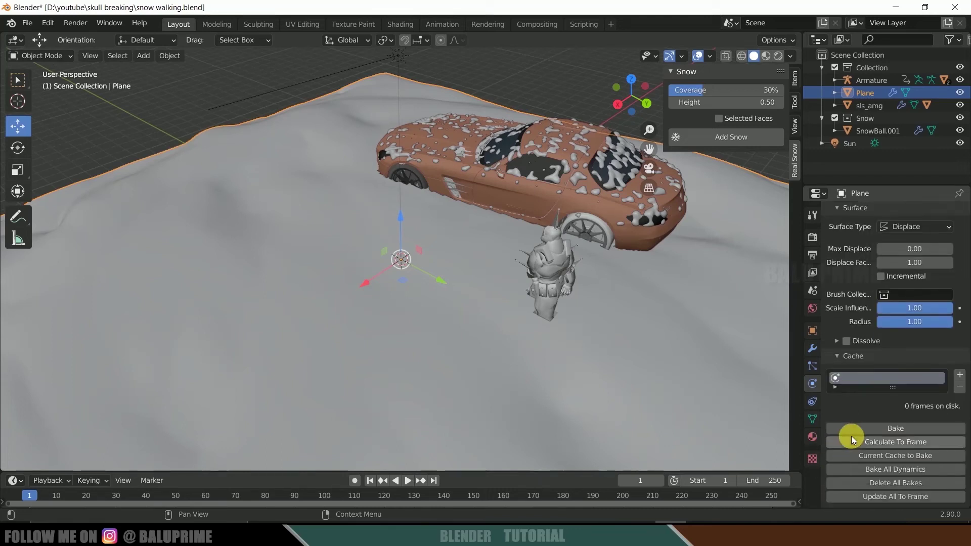
pyautogui.click(888, 470)
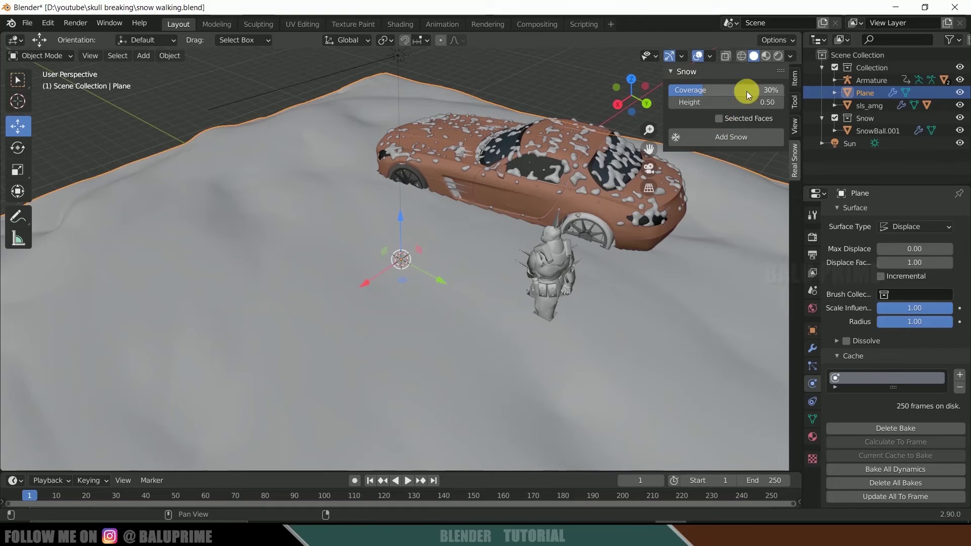
# Step: Switch to rendered shading, add a camera, and align it to the current view of the car and character
pyautogui.click(779, 56)
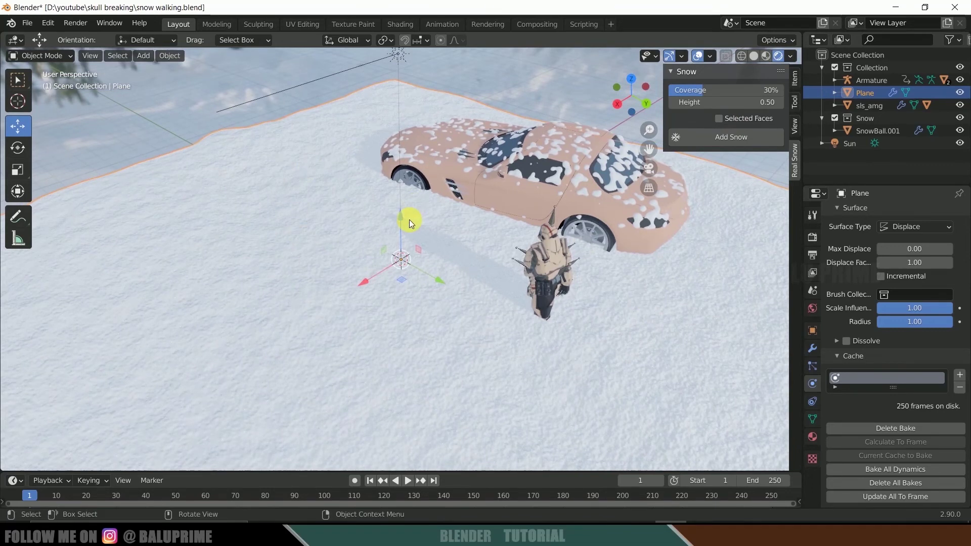
pyautogui.click(143, 55)
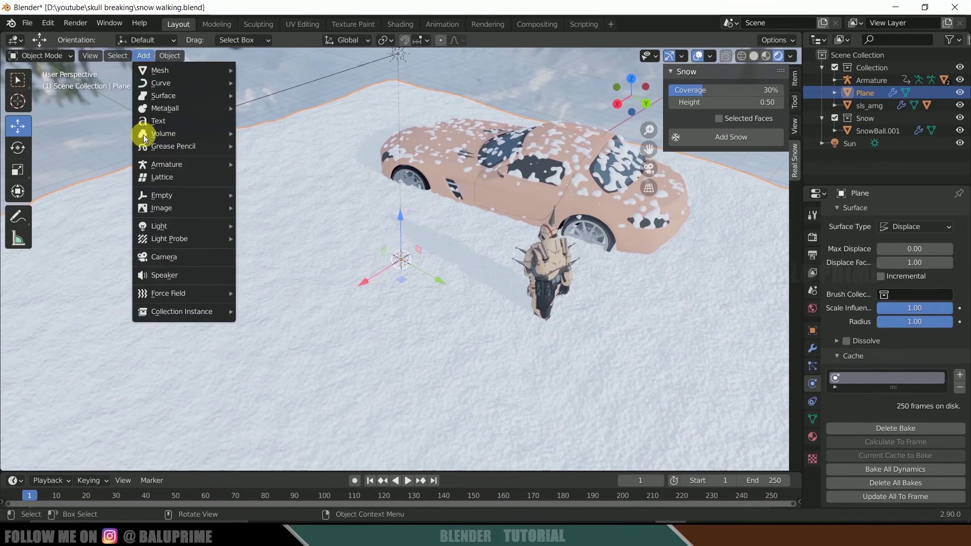
pyautogui.click(166, 258)
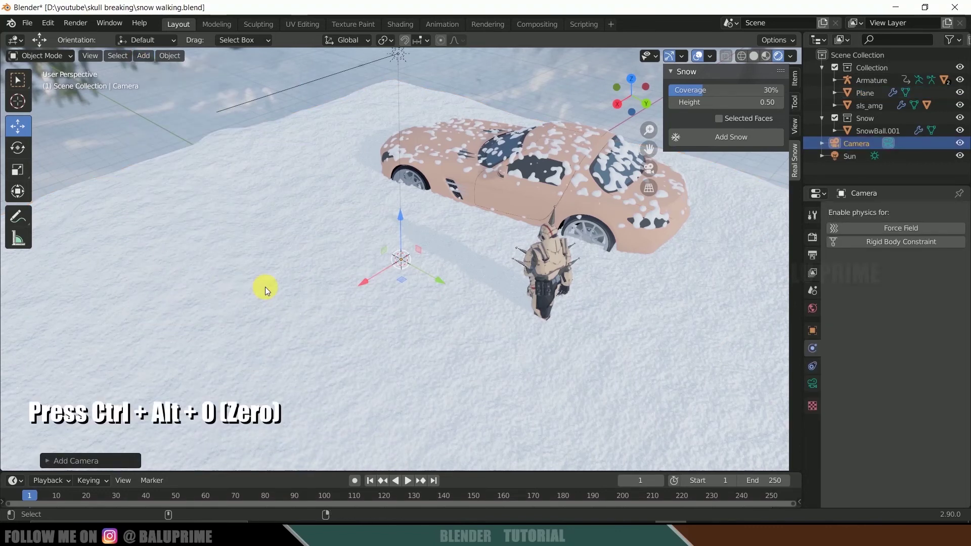
pyautogui.press('ctrl+alt+KP_0')
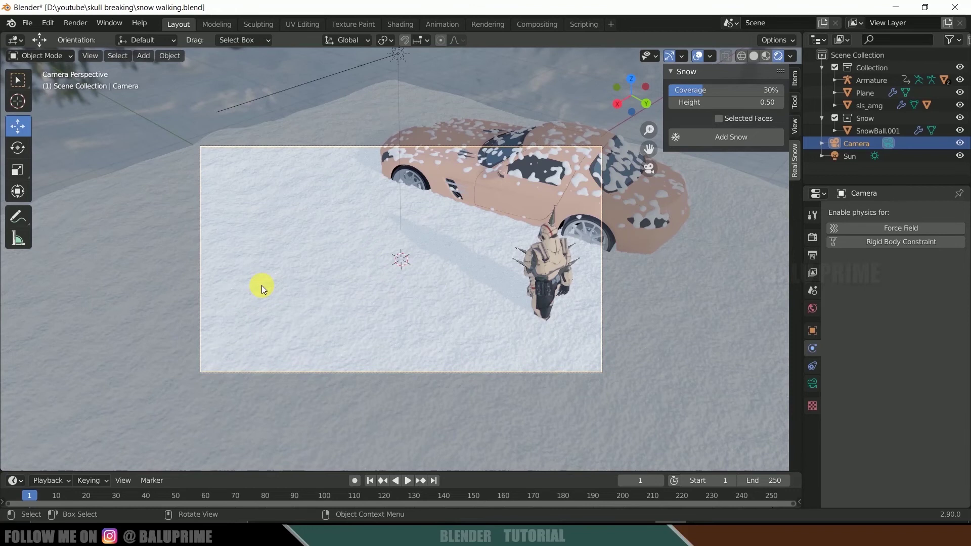
# Step: Lock the camera to the view and reframe it so the character and the whole car sit inside the frame
pyautogui.press('n')
pyautogui.press('n')
pyautogui.click(793, 124)
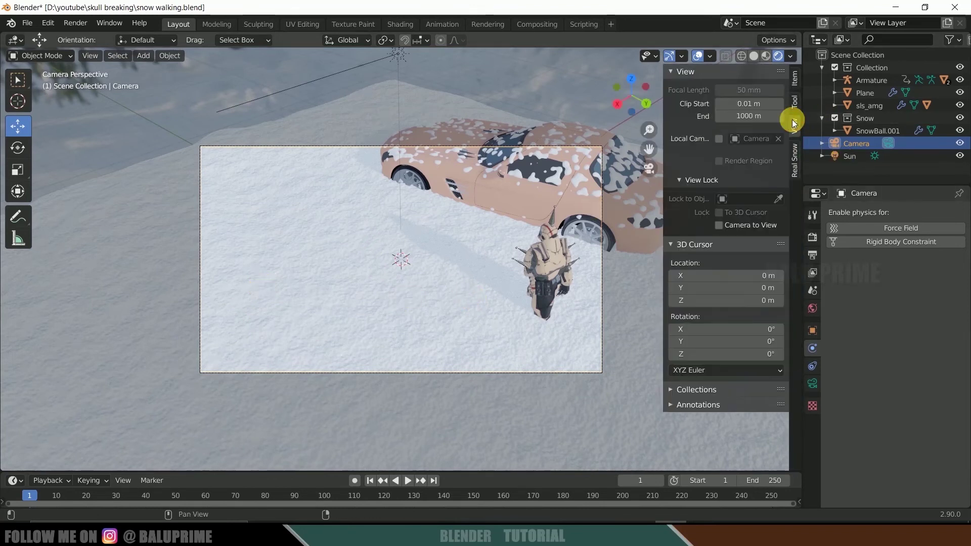
pyautogui.click(718, 226)
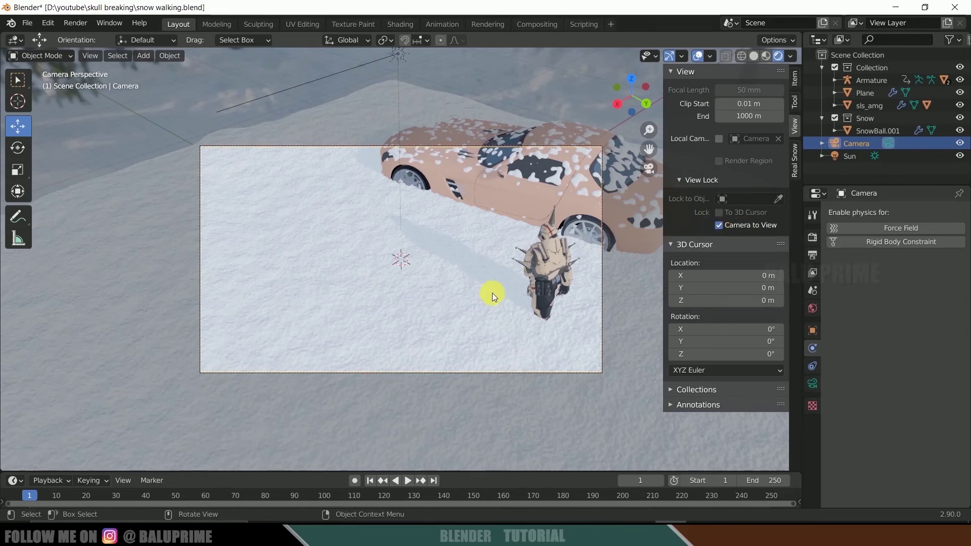
pyautogui.moveTo(465, 317); pyautogui.dragTo(450, 244, button='middle')
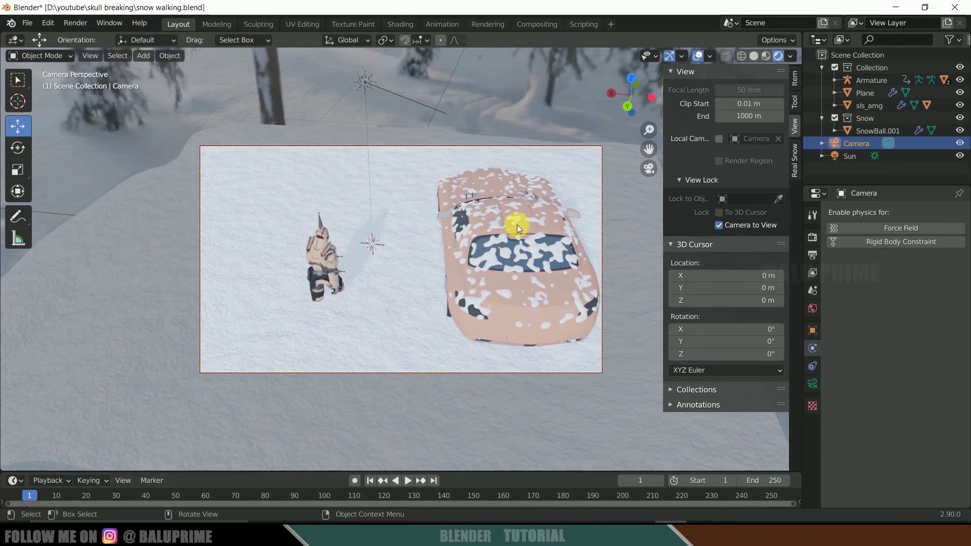
# Step: Hide the character's armature in the viewport and enable Eevee ambient occlusion with a distance of 2.5 m
pyautogui.click(812, 240)
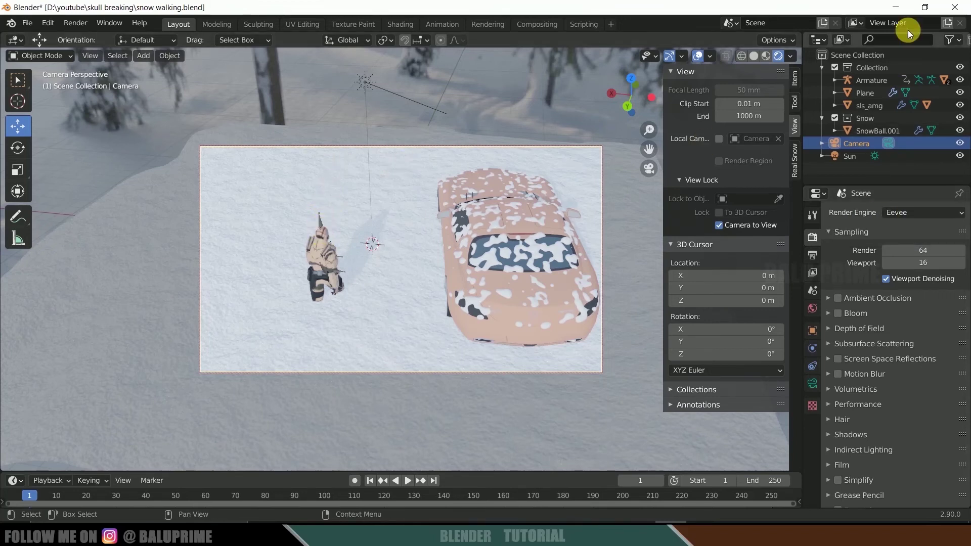
pyautogui.click(960, 80)
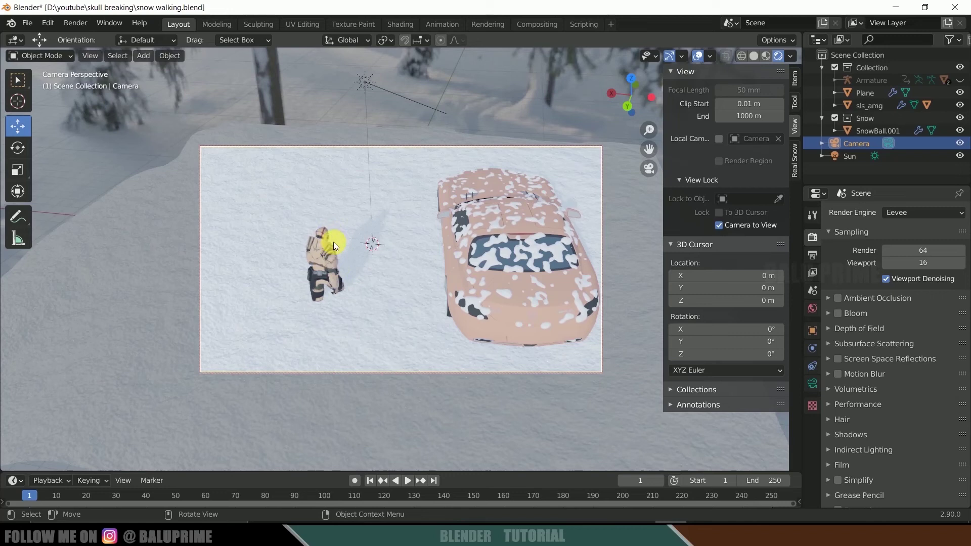
pyautogui.click(838, 298)
pyautogui.click(830, 299)
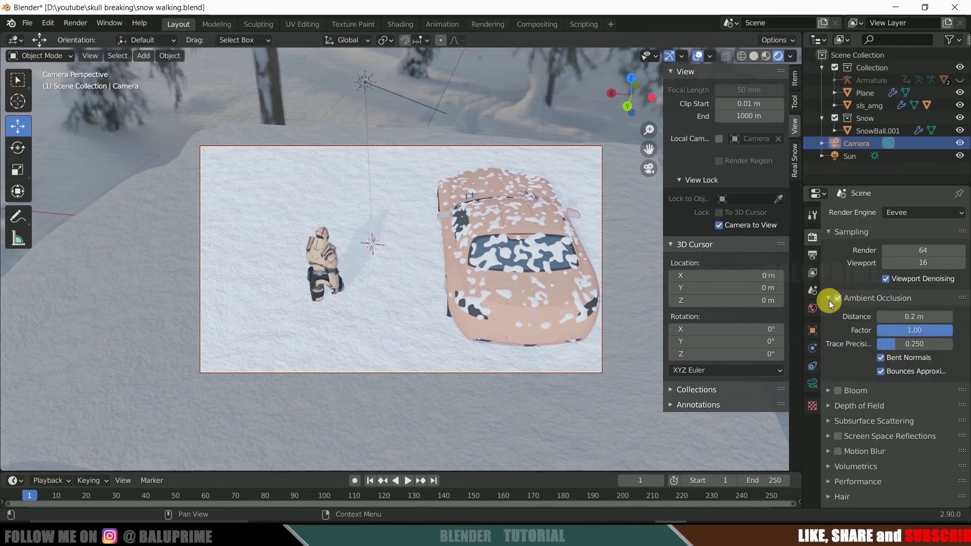
pyautogui.moveTo(901, 323)
pyautogui.mouseDown()
pyautogui.moveTo(948, 323)
pyautogui.moveTo(913, 321)
pyautogui.mouseUp()
pyautogui.click(918, 324)
pyautogui.click(918, 320)
pyautogui.write('2.5')
pyautogui.press('Return')
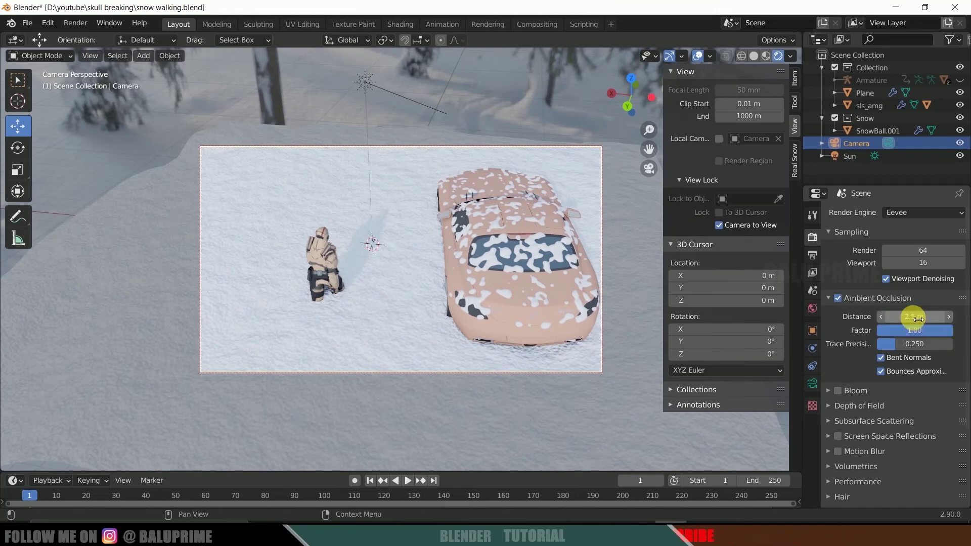
# Step: Enable Screen Space Reflections and make the film background transparent in the render settings
pyautogui.scroll(-2, 873, 411)
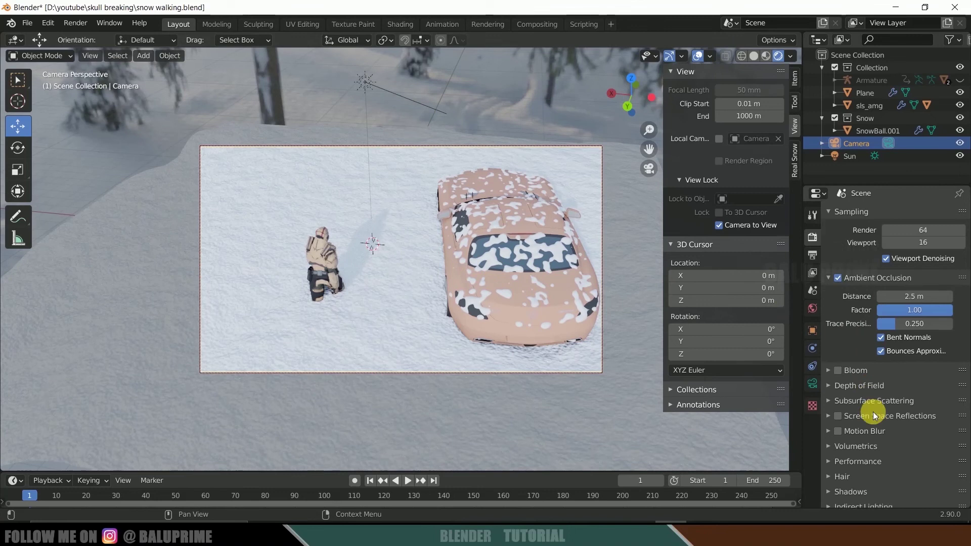
pyautogui.scroll(-1, 873, 412)
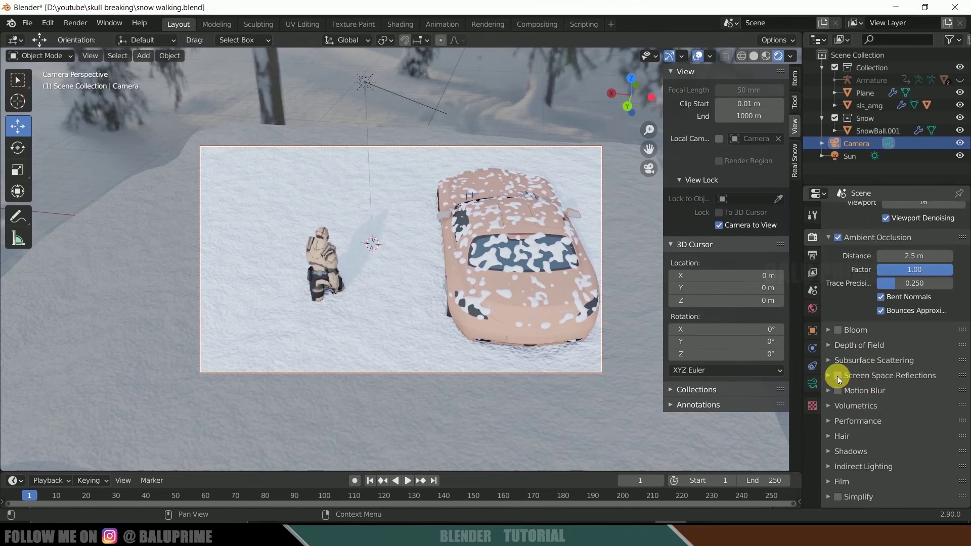
pyautogui.click(838, 376)
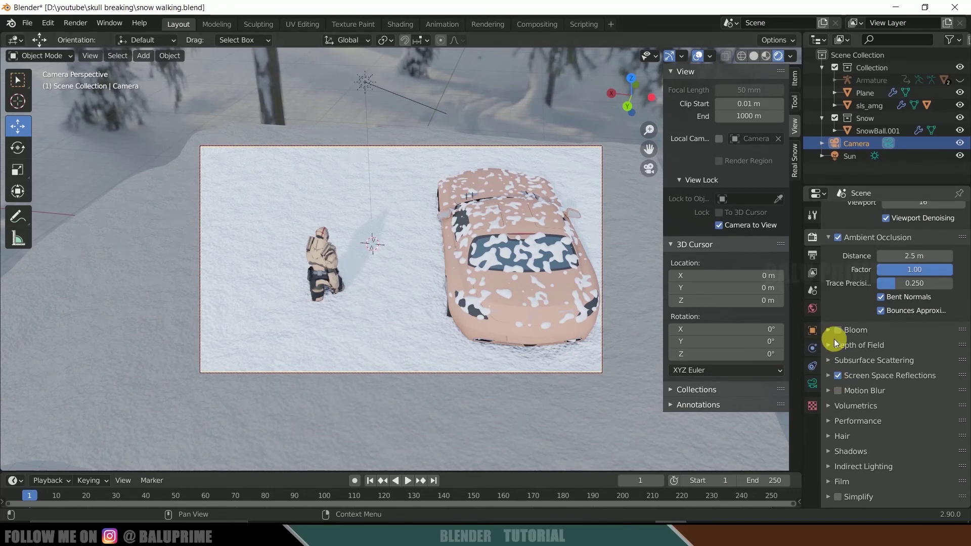
pyautogui.scroll(-3, 893, 442)
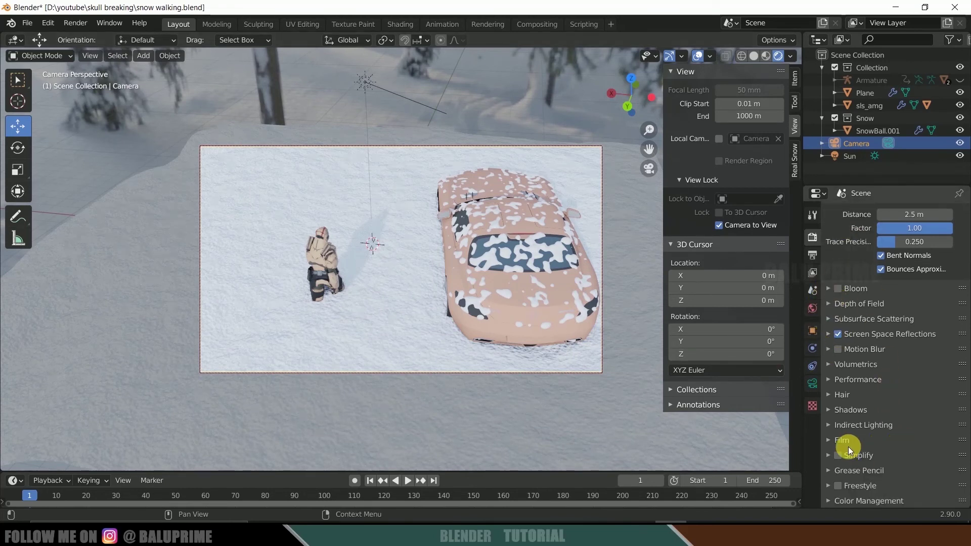
pyautogui.click(833, 441)
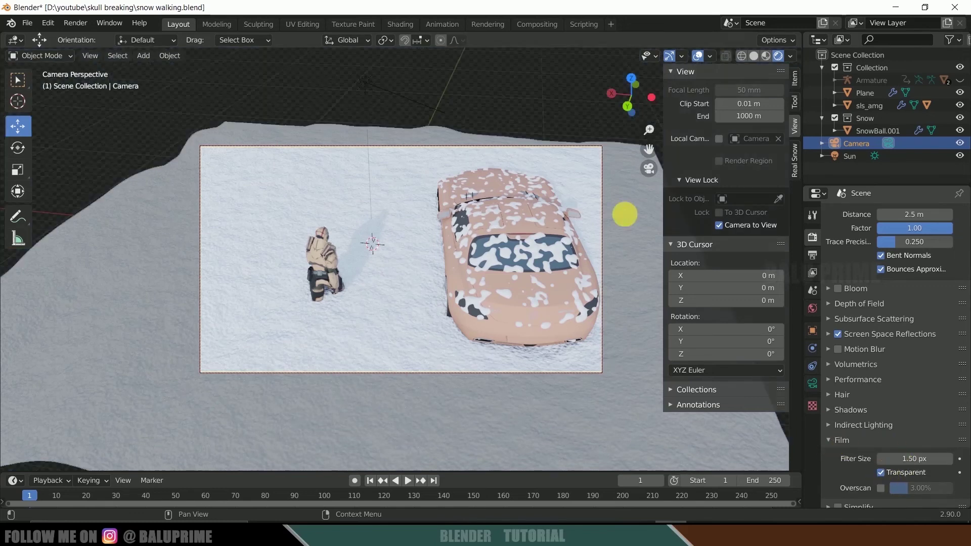
pyautogui.scroll(5, 863, 271)
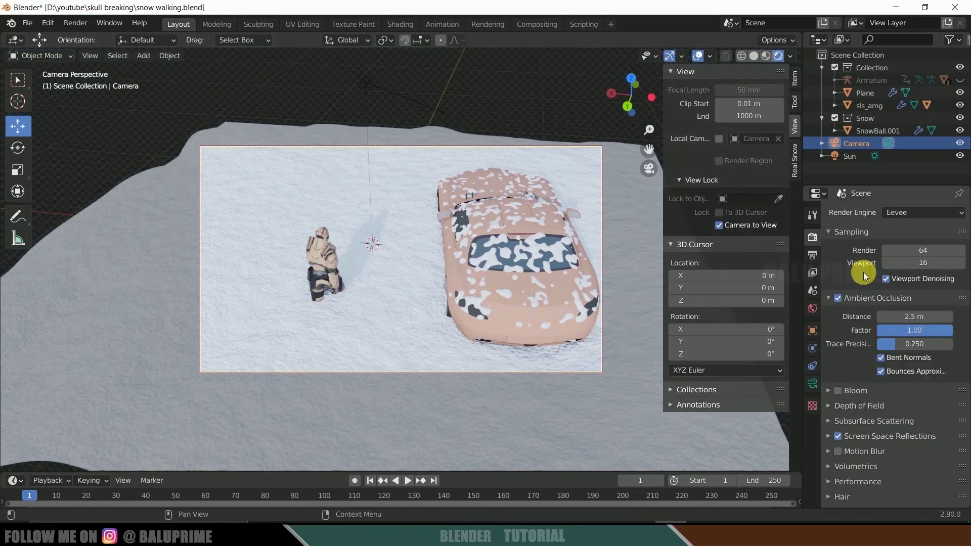
# Step: Enable Render Region and set the output frame rate to 25 fps
pyautogui.click(812, 255)
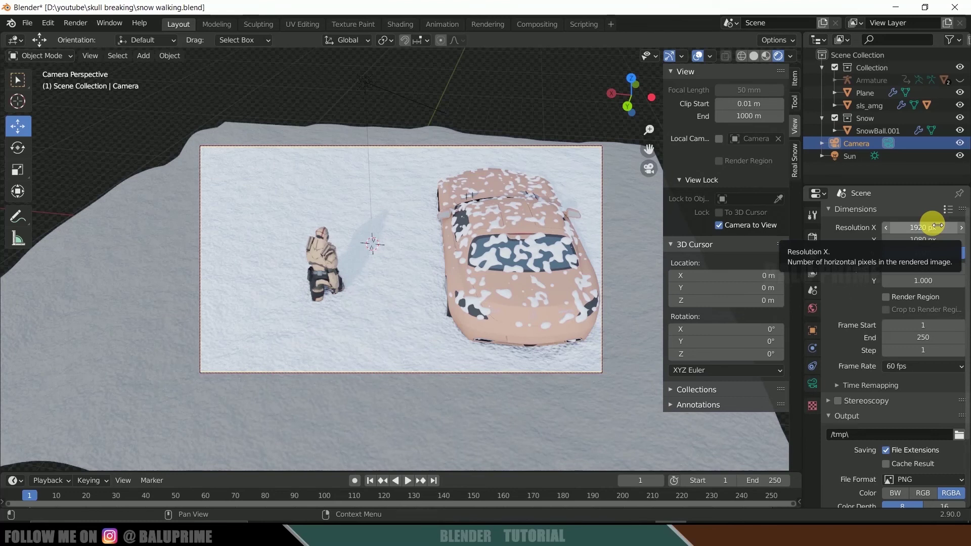
pyautogui.click(886, 297)
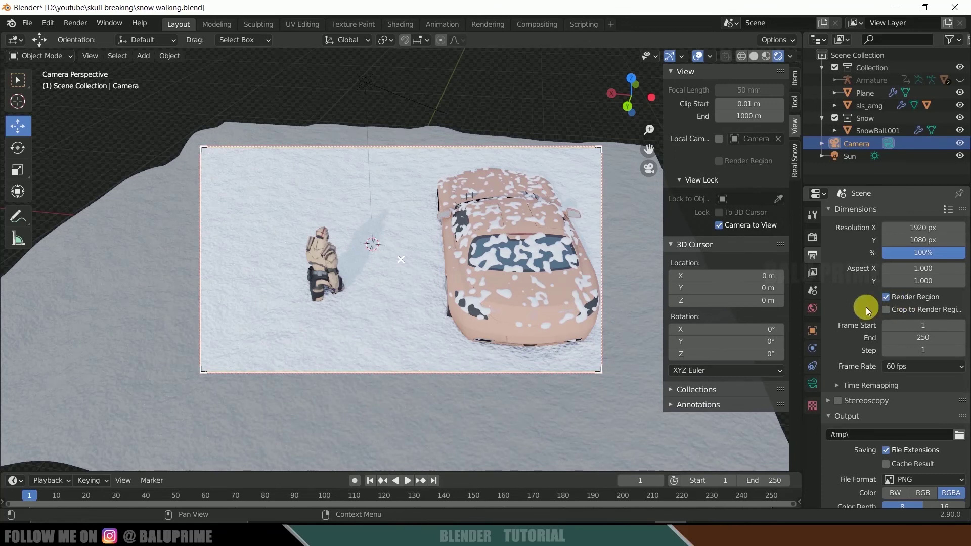
pyautogui.scroll(-2, 859, 308)
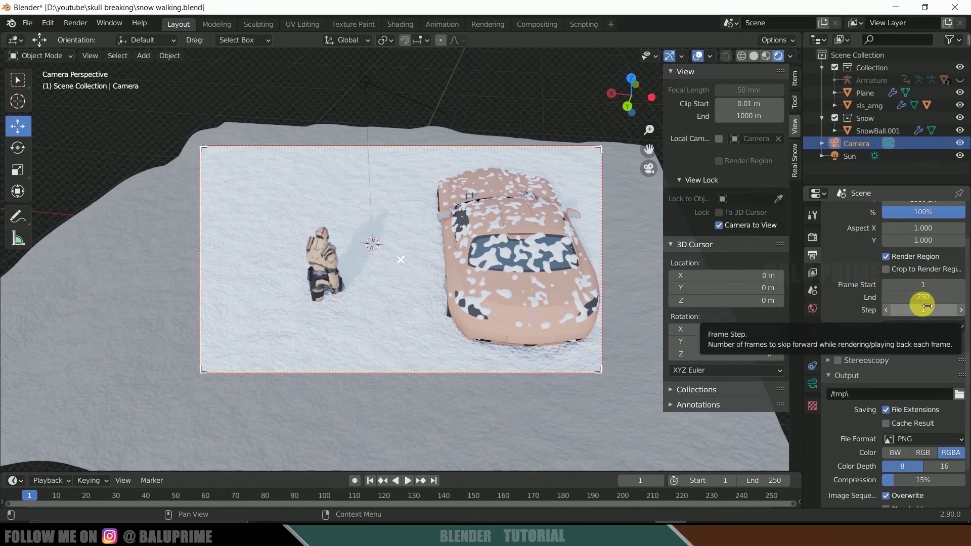
pyautogui.click(960, 325)
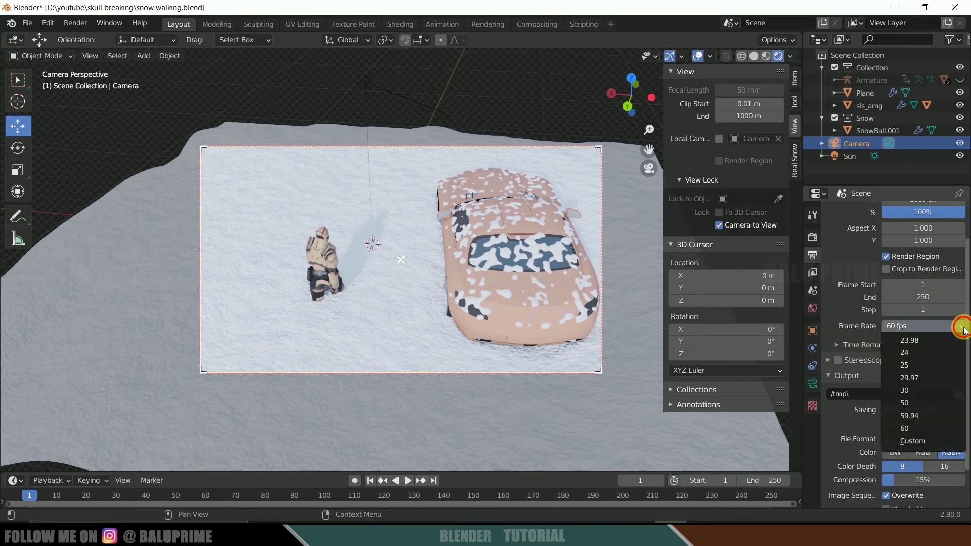
pyautogui.click(914, 366)
# Step: Set the render output path to D:\youtube\snow\New Folder\
pyautogui.scroll(-1, 838, 375)
pyautogui.click(839, 375)
pyautogui.write('D:\\youtube\\snow\\New Folder\\')
pyautogui.press('Return')
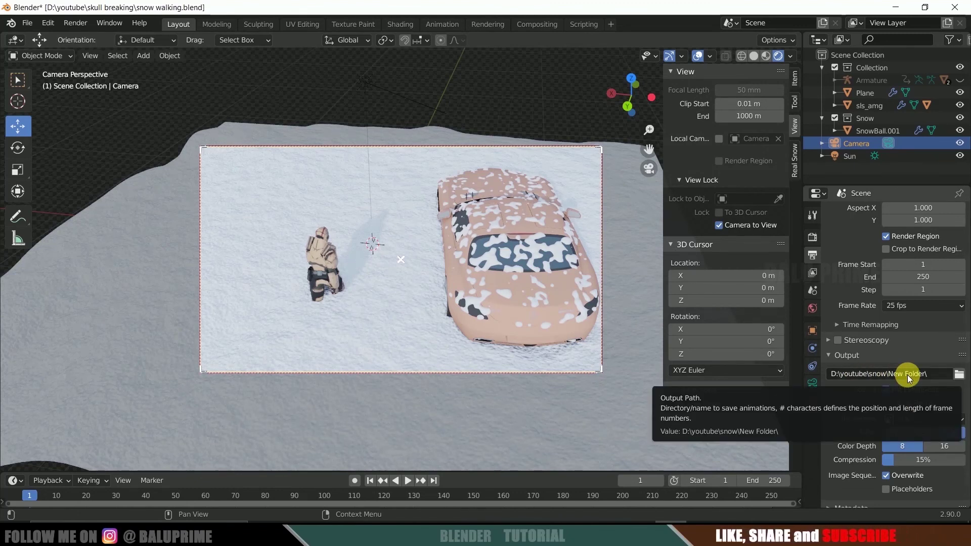
# Step: Set the output file format to FFmpeg video with an MPEG-4 container and Lossless output quality
pyautogui.scroll(-1, 852, 402)
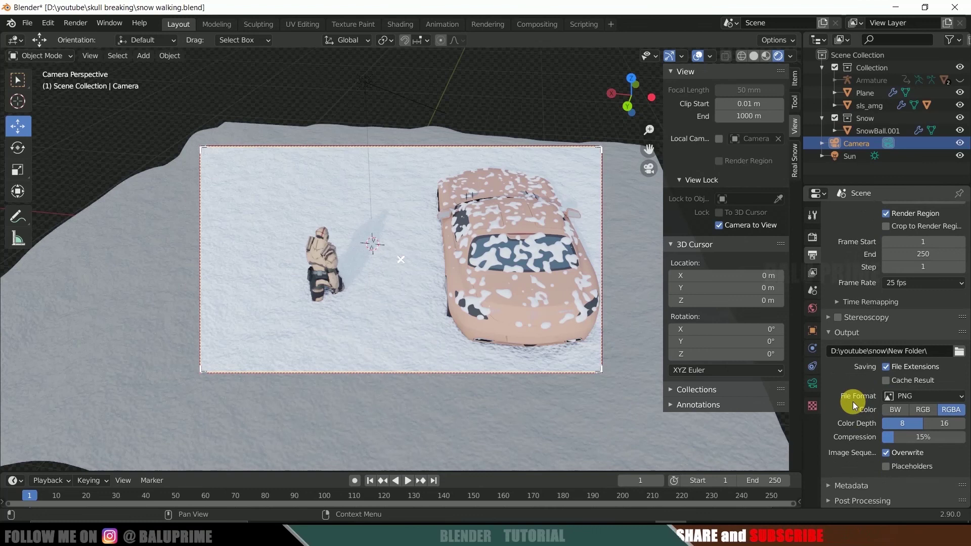
pyautogui.click(921, 396)
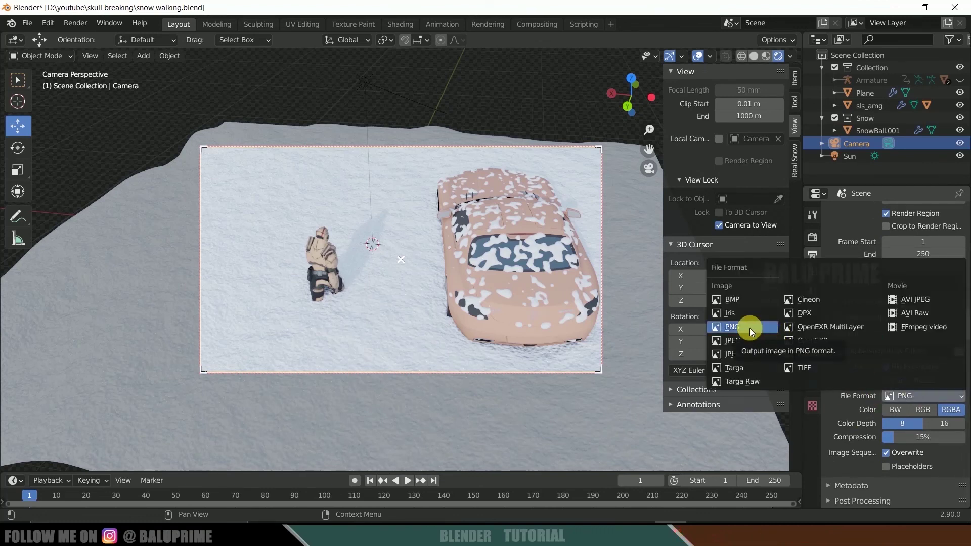
pyautogui.click(918, 327)
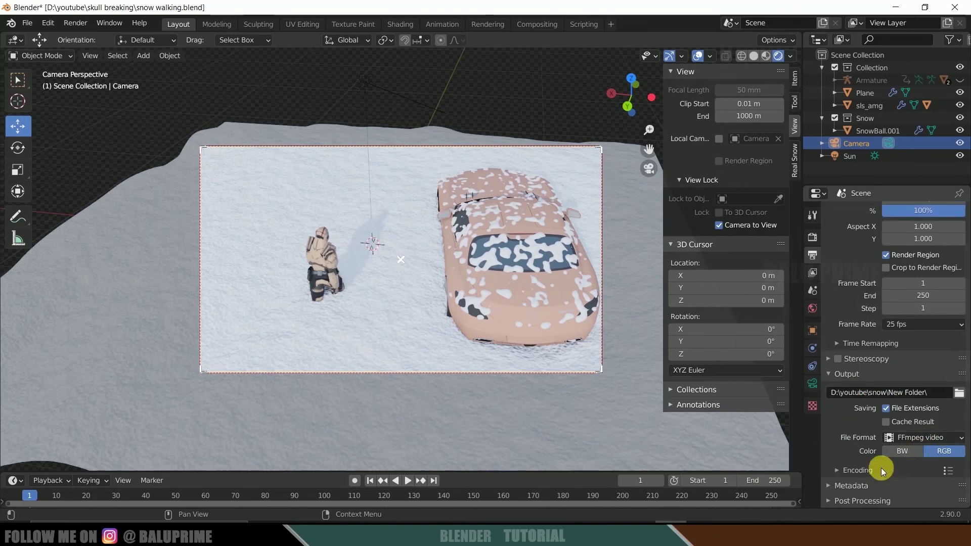
pyautogui.click(838, 470)
pyautogui.scroll(-5, 850, 449)
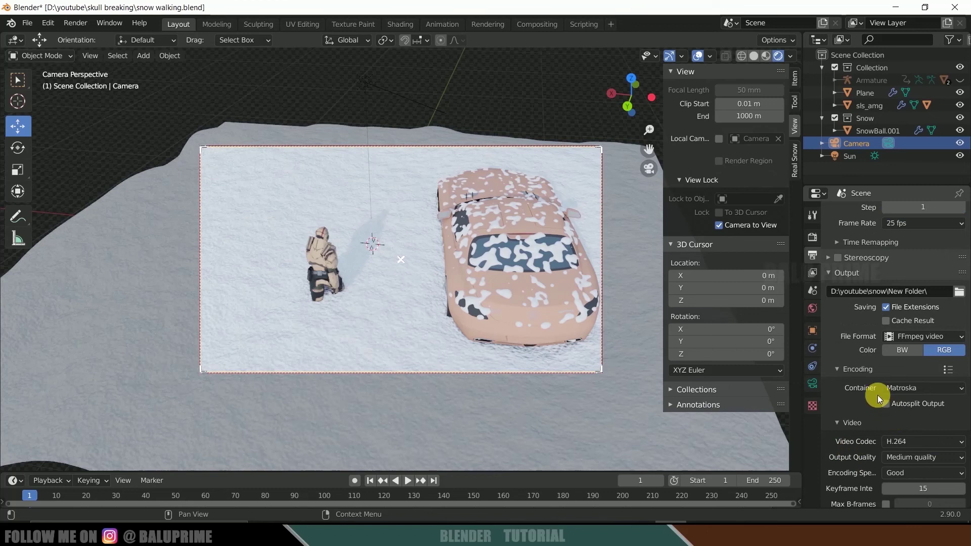
pyautogui.click(930, 389)
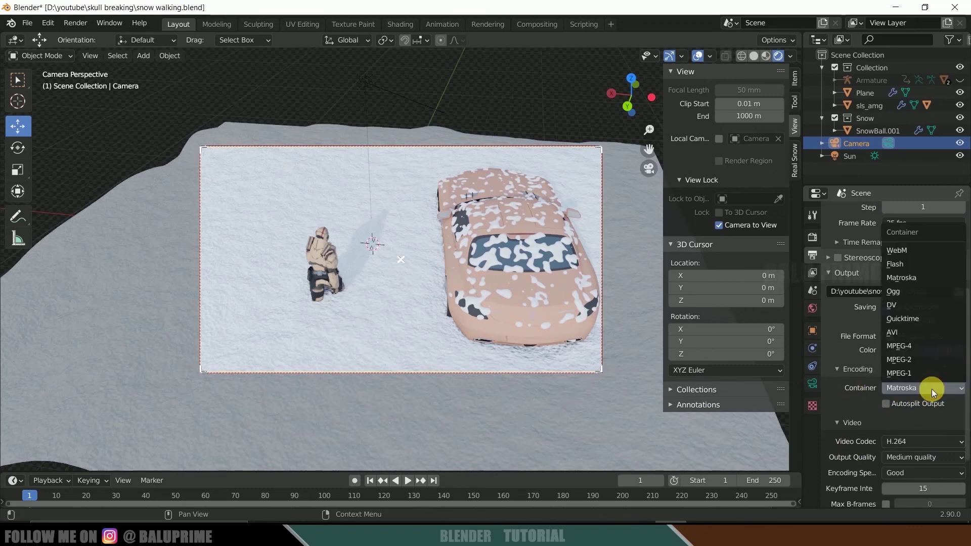
pyautogui.click(922, 345)
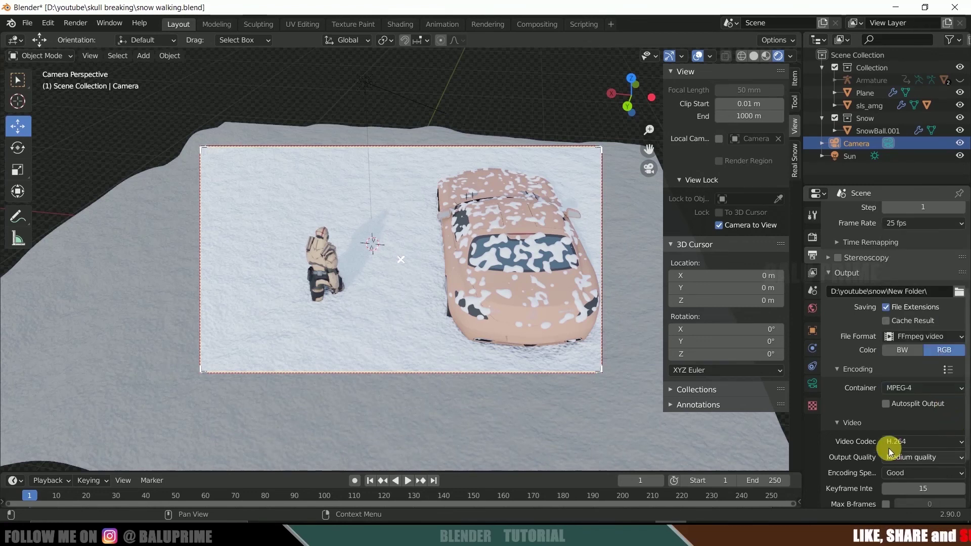
pyautogui.scroll(-5, 913, 445)
pyautogui.click(930, 382)
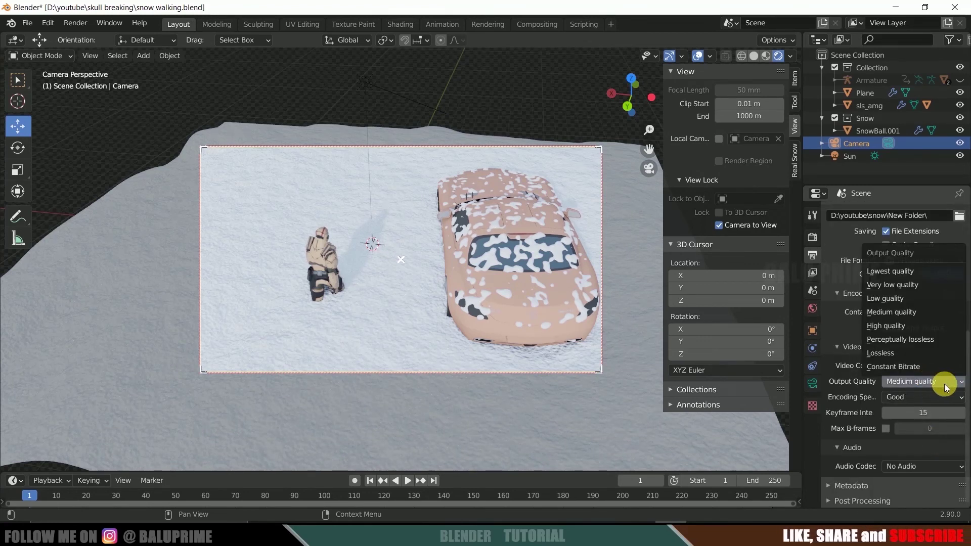
pyautogui.click(898, 352)
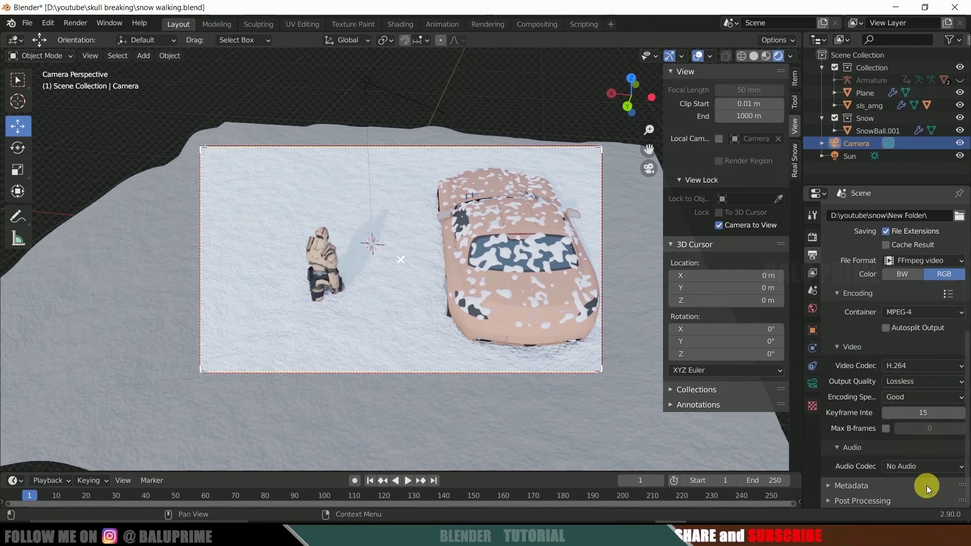
# Step: Set the output file format to JPEG and turn off overwriting of existing images in the sequence
pyautogui.scroll(5, 915, 425)
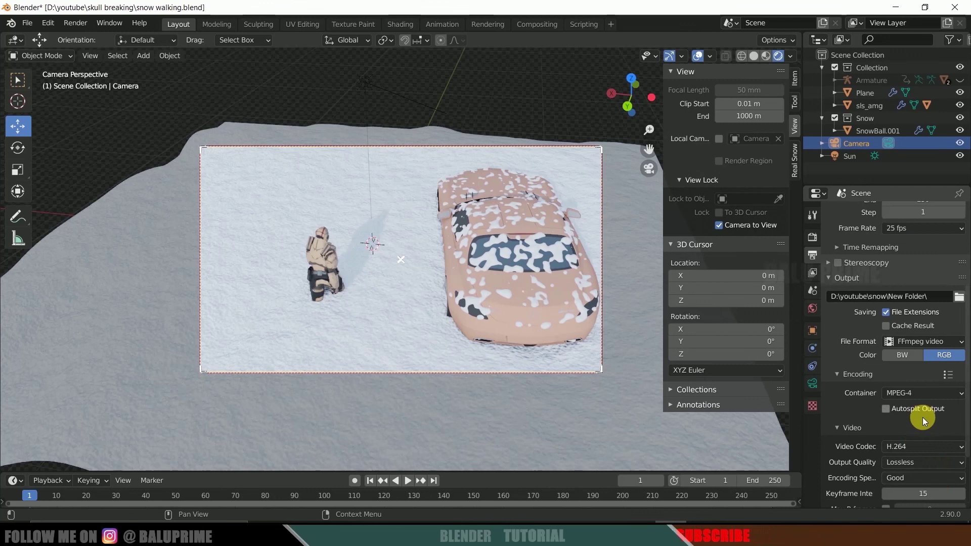
pyautogui.scroll(1, 936, 422)
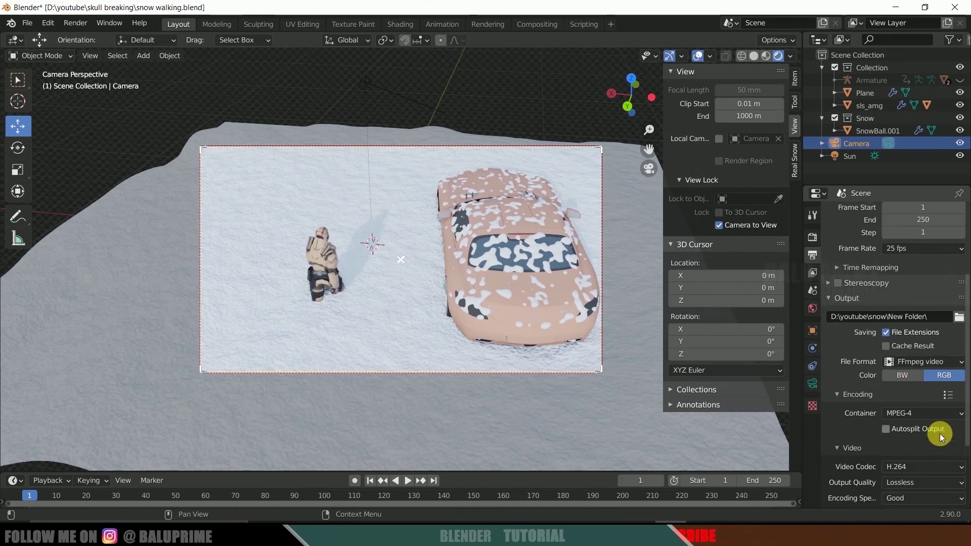
pyautogui.click(928, 362)
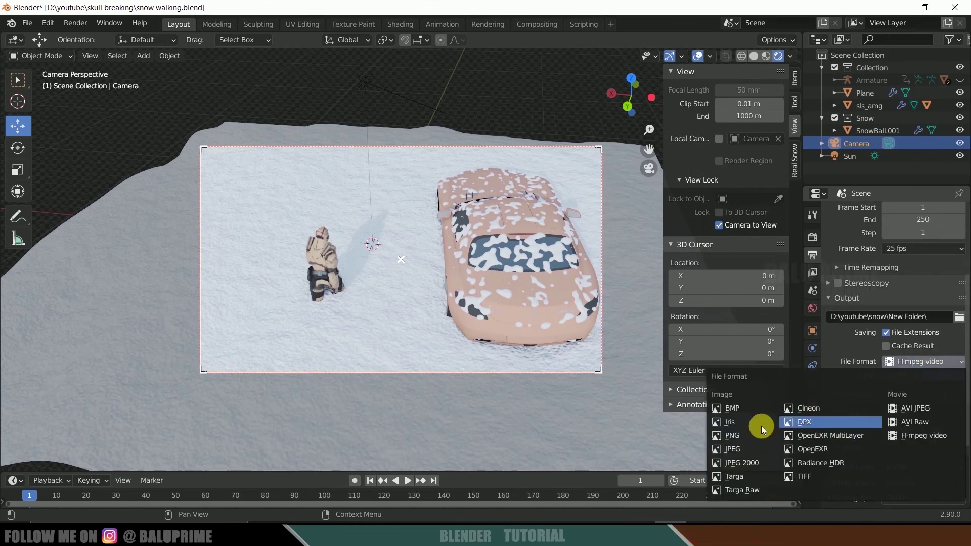
pyautogui.click(744, 448)
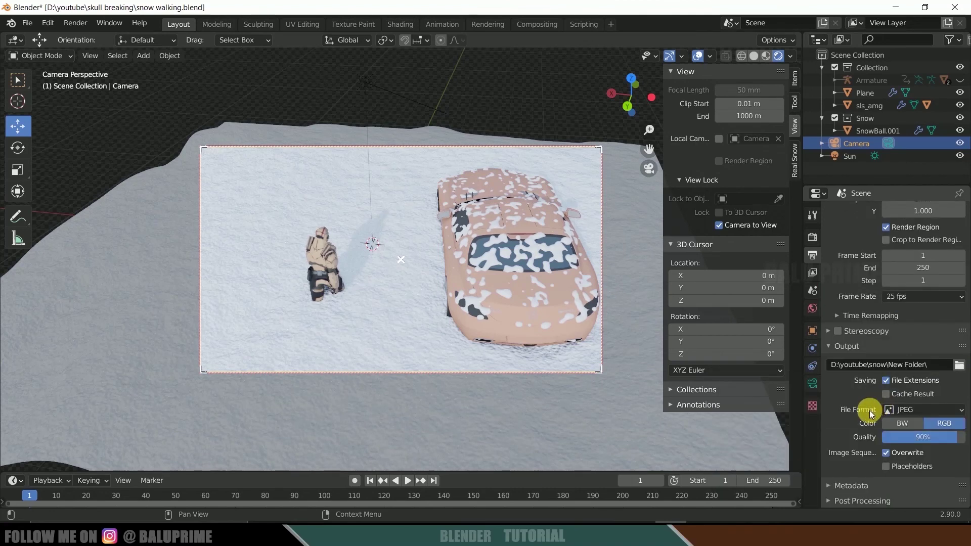
pyautogui.click(885, 452)
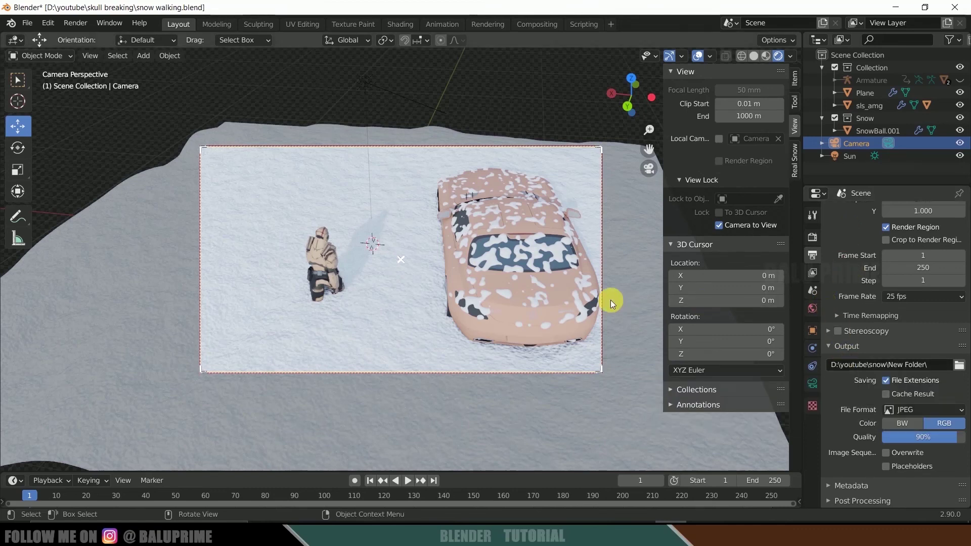
# Step: Start rendering the full animation
pyautogui.click(76, 23)
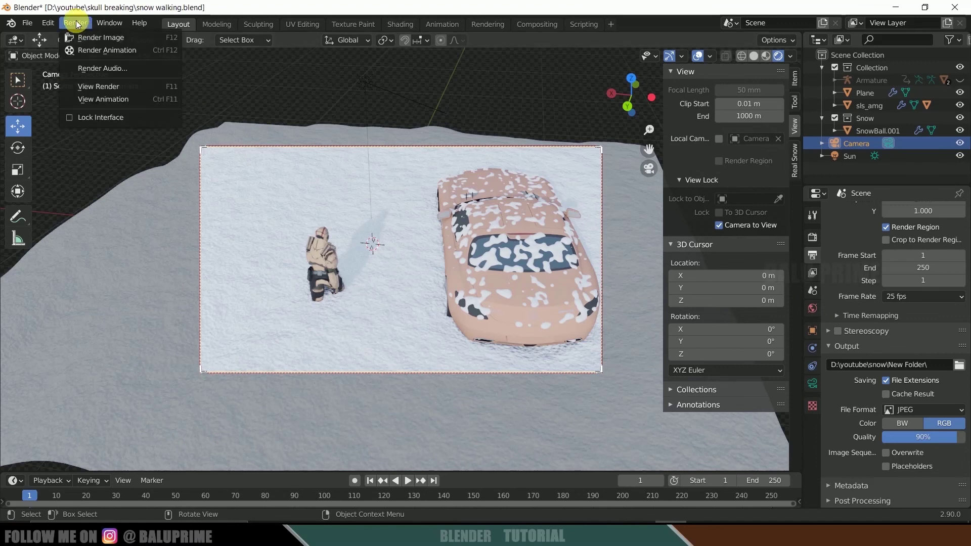
pyautogui.click(114, 52)
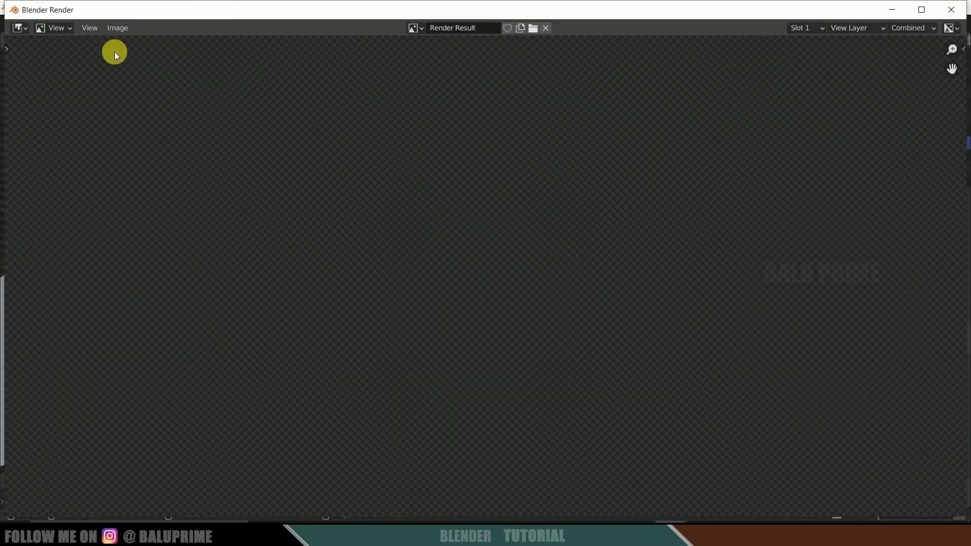